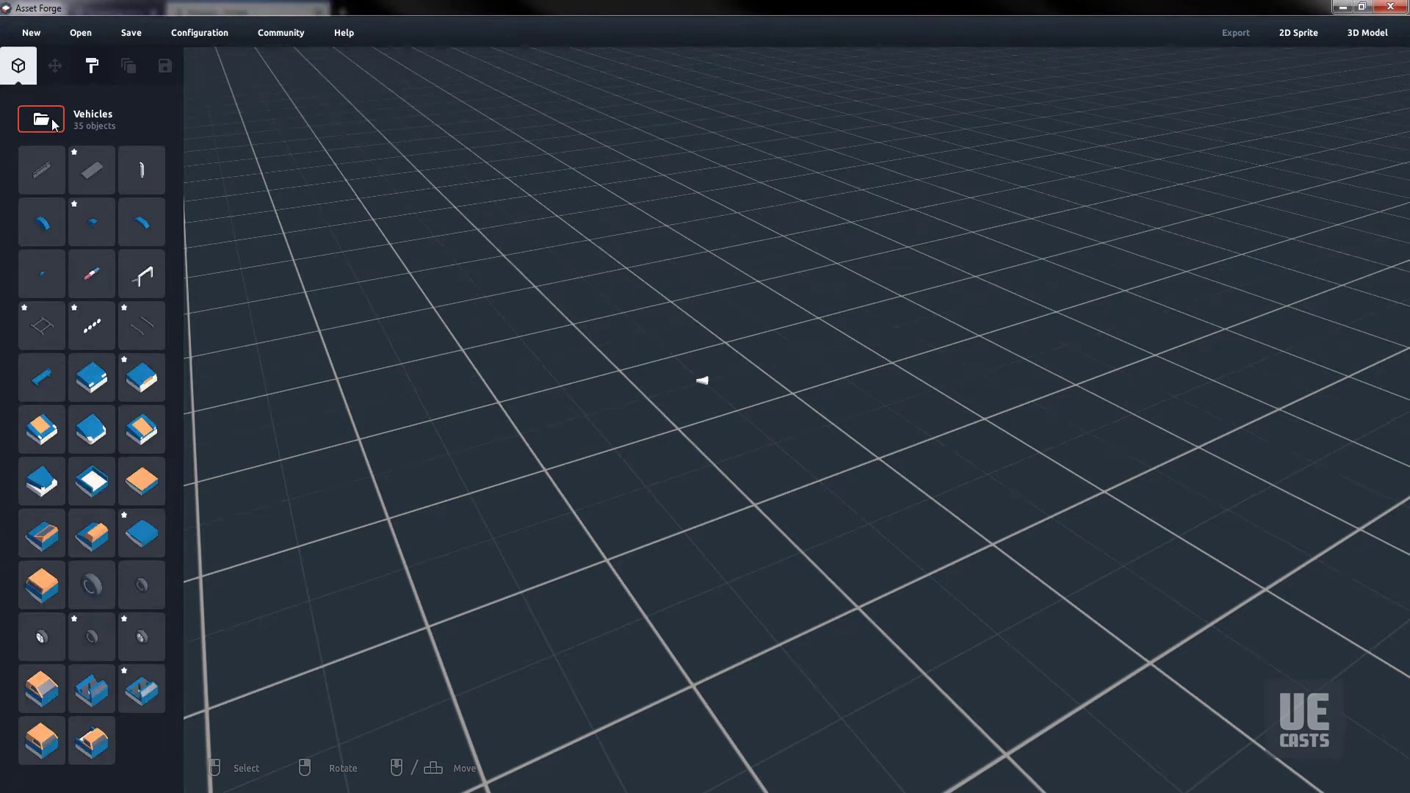
- Place the blue-and-white hexagonal engine part from the Aircraft collection at the centre of the grid
click(55, 124)
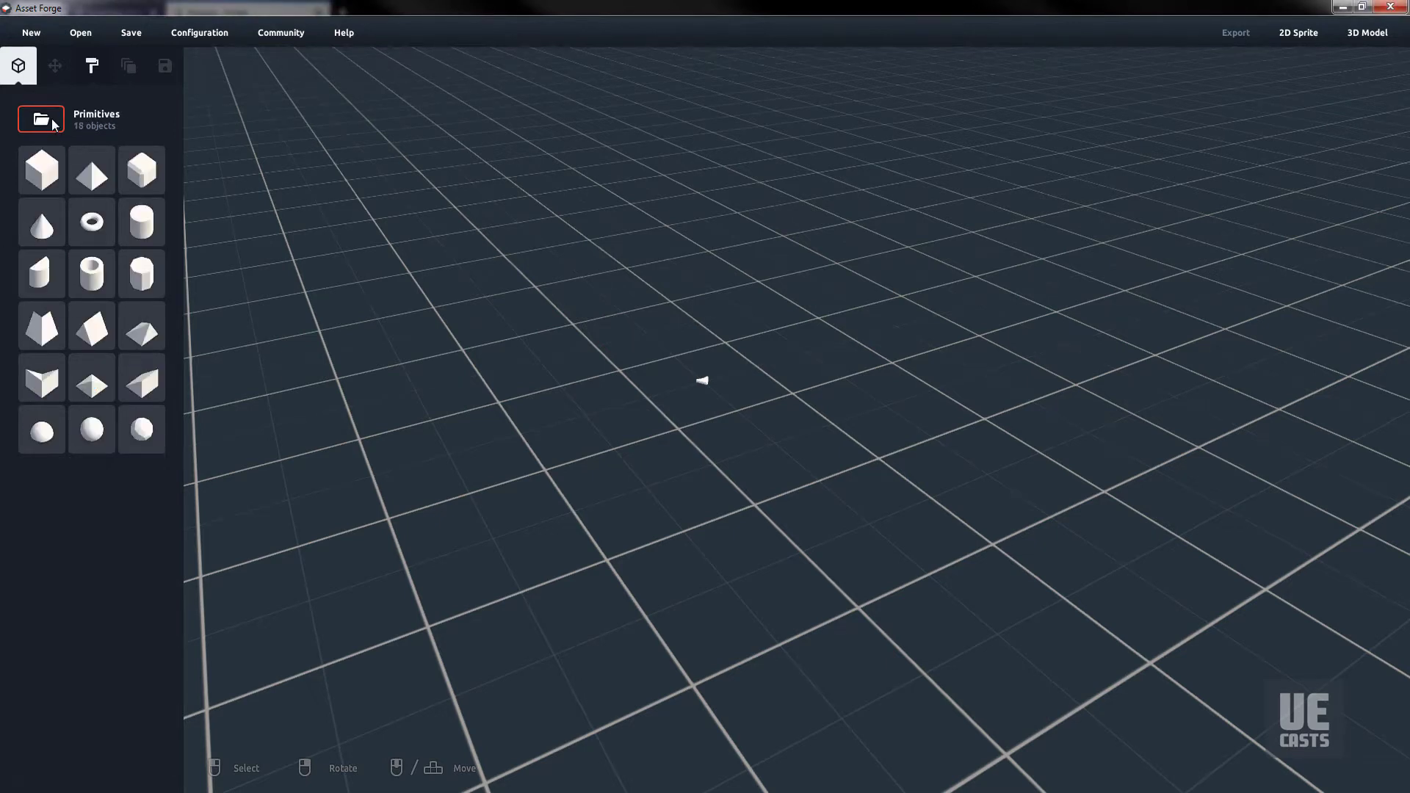
click(56, 124)
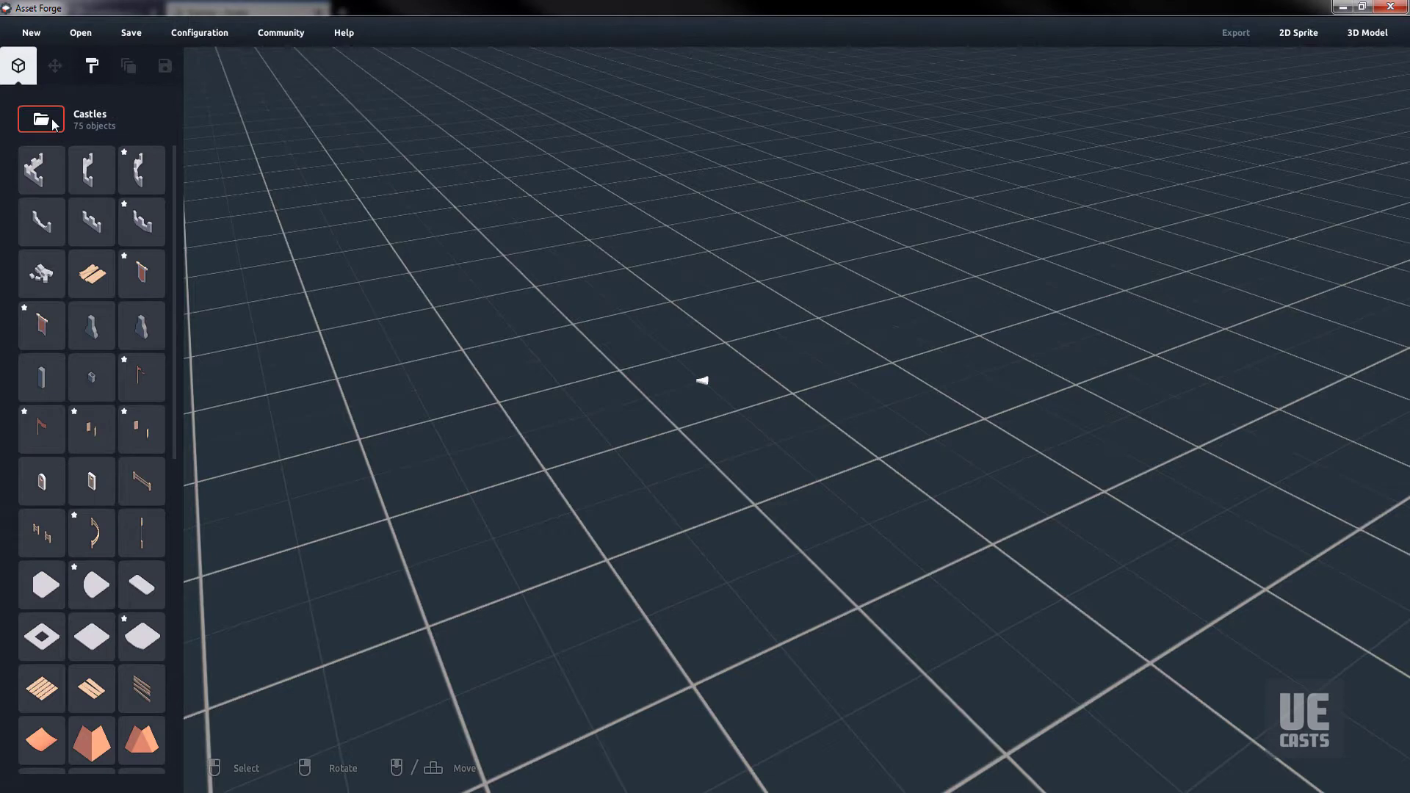
click(53, 124)
click(53, 123)
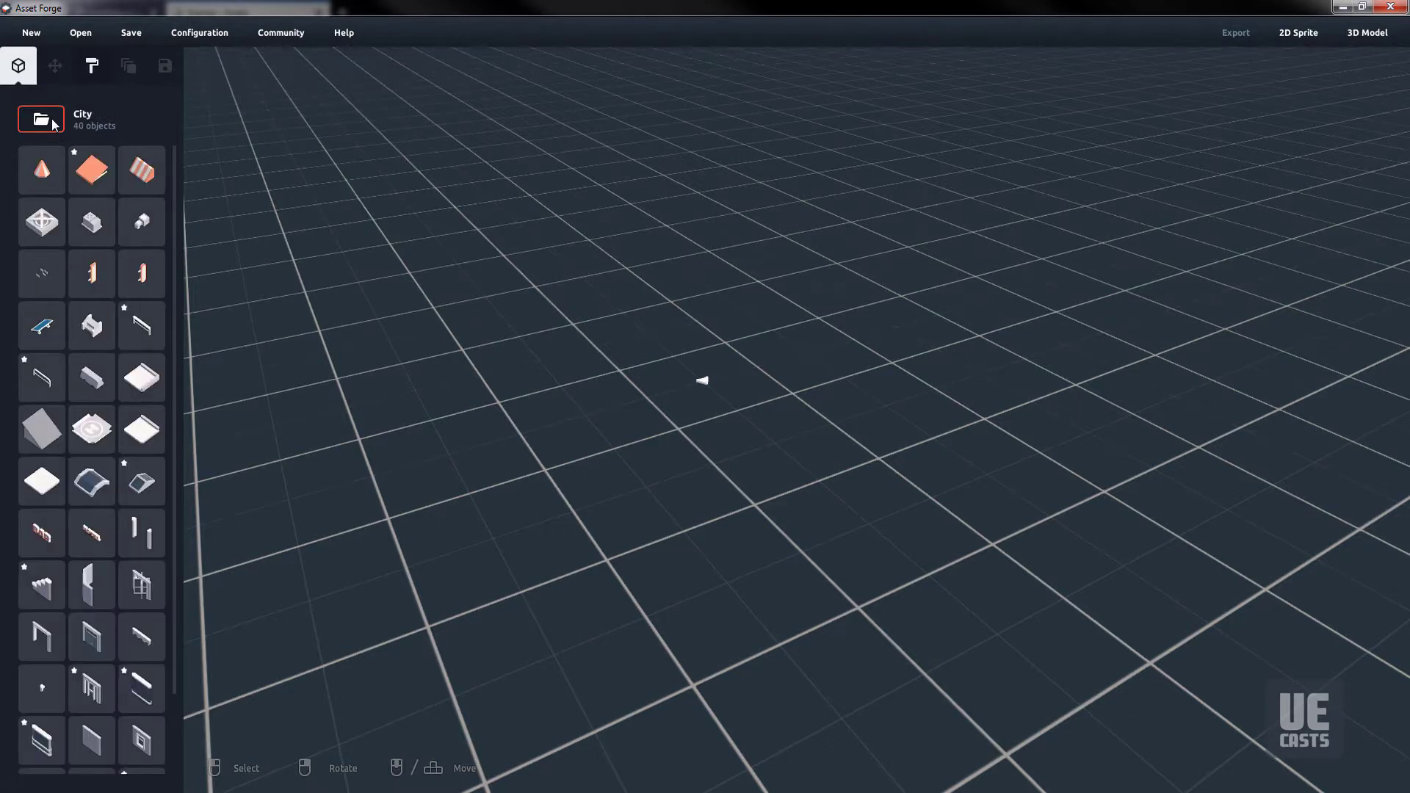
click(52, 124)
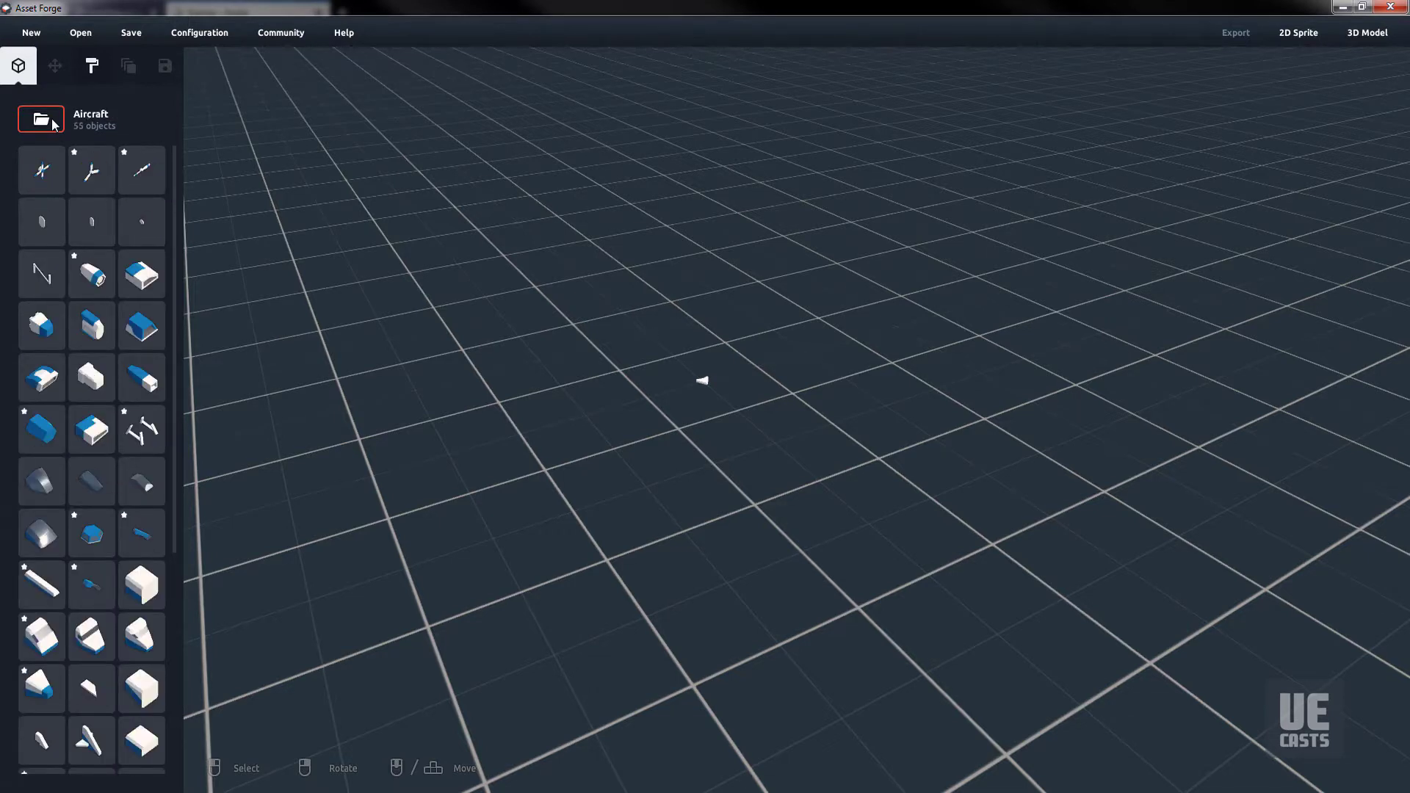
click(92, 274)
click(683, 386)
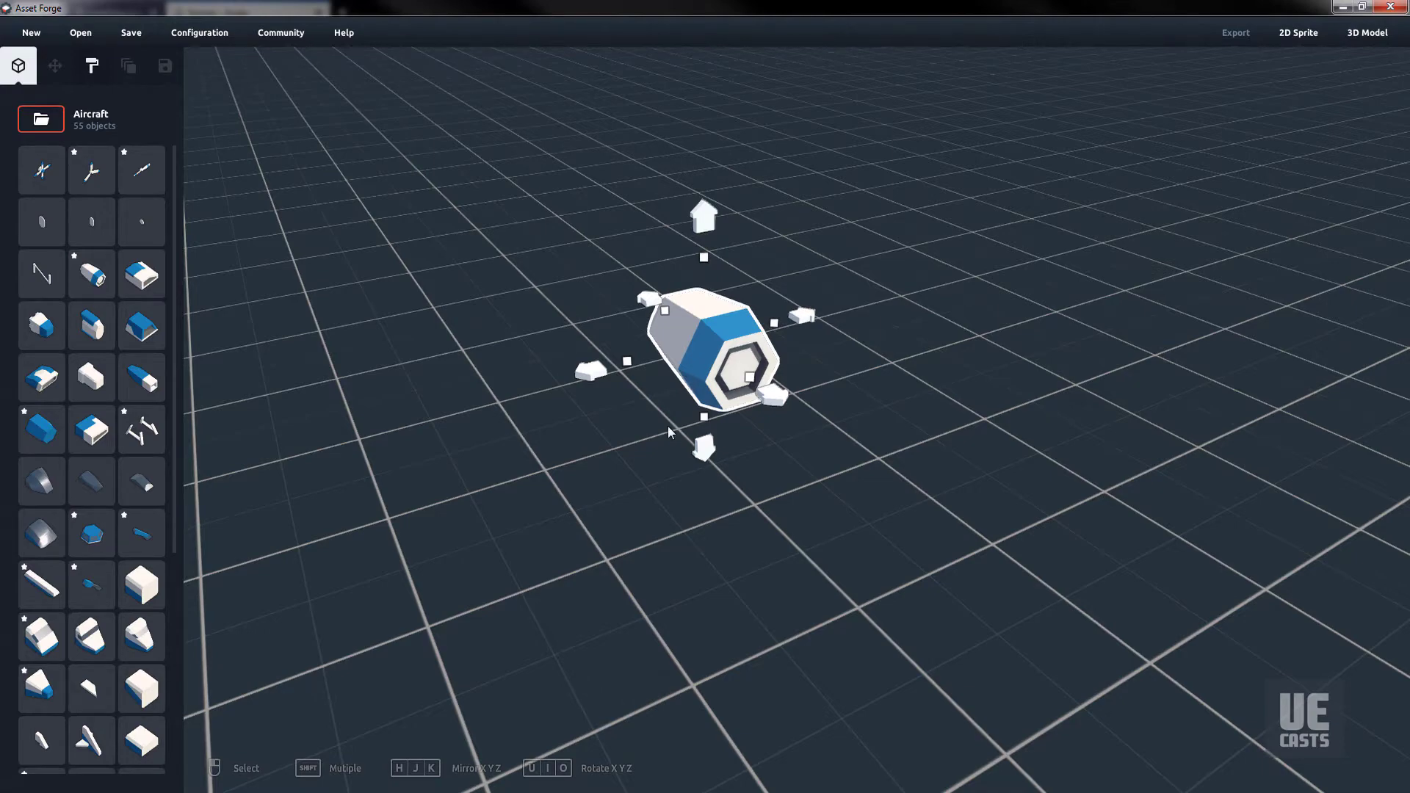
- Shift the hexagonal engine part slightly along the horizontal and vertical axes
right_drag(668, 426, 711, 425)
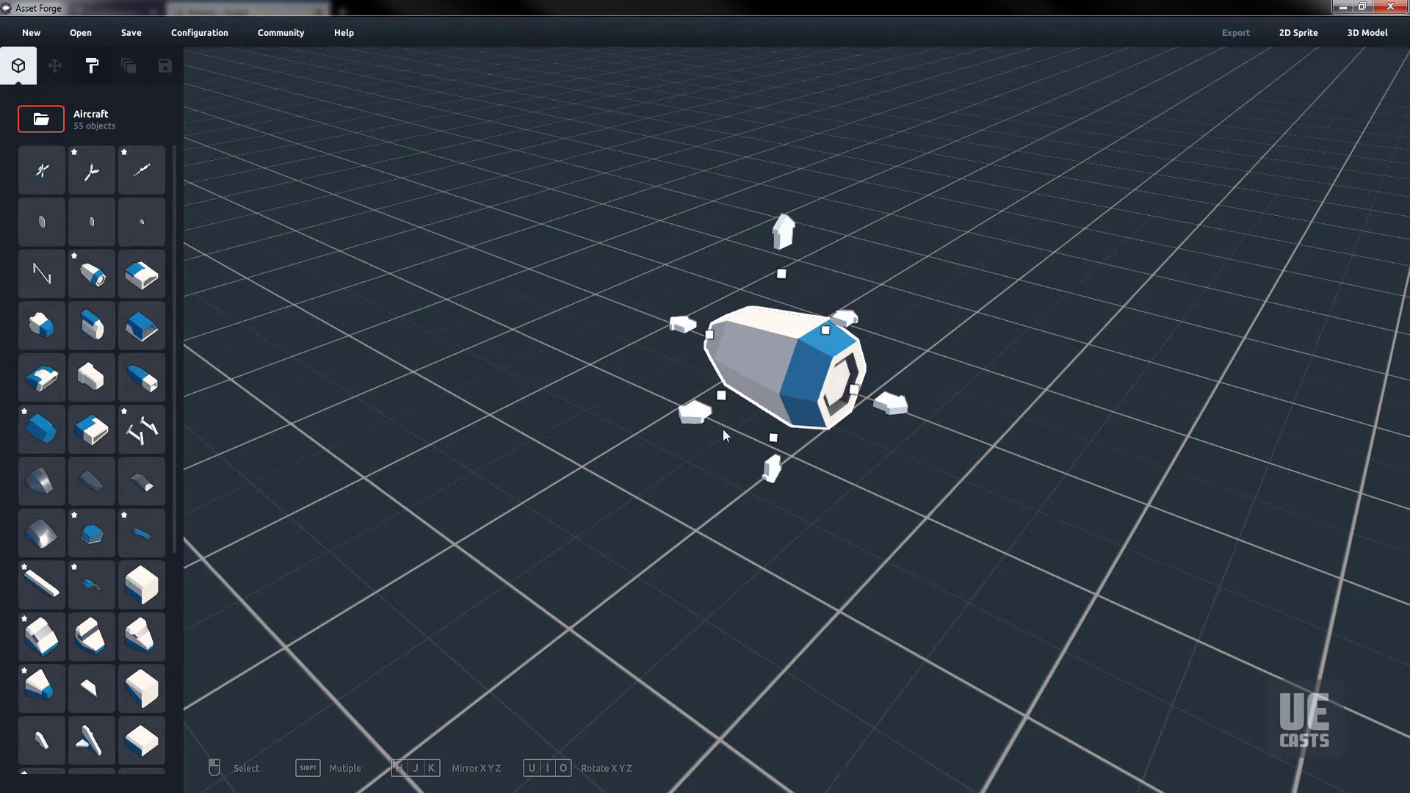
mouse_move(692, 412)
mouse_down()
mouse_move(662, 429)
mouse_move(685, 433)
mouse_up()
mouse_move(783, 232)
mouse_down()
mouse_move(767, 298)
mouse_move(770, 225)
mouse_up()
mouse_move(690, 408)
mouse_down()
mouse_move(673, 418)
mouse_move(701, 406)
mouse_up()
- Mirror the engine part repeatedly along the X, Y and Z axes
key(h)
key(j)
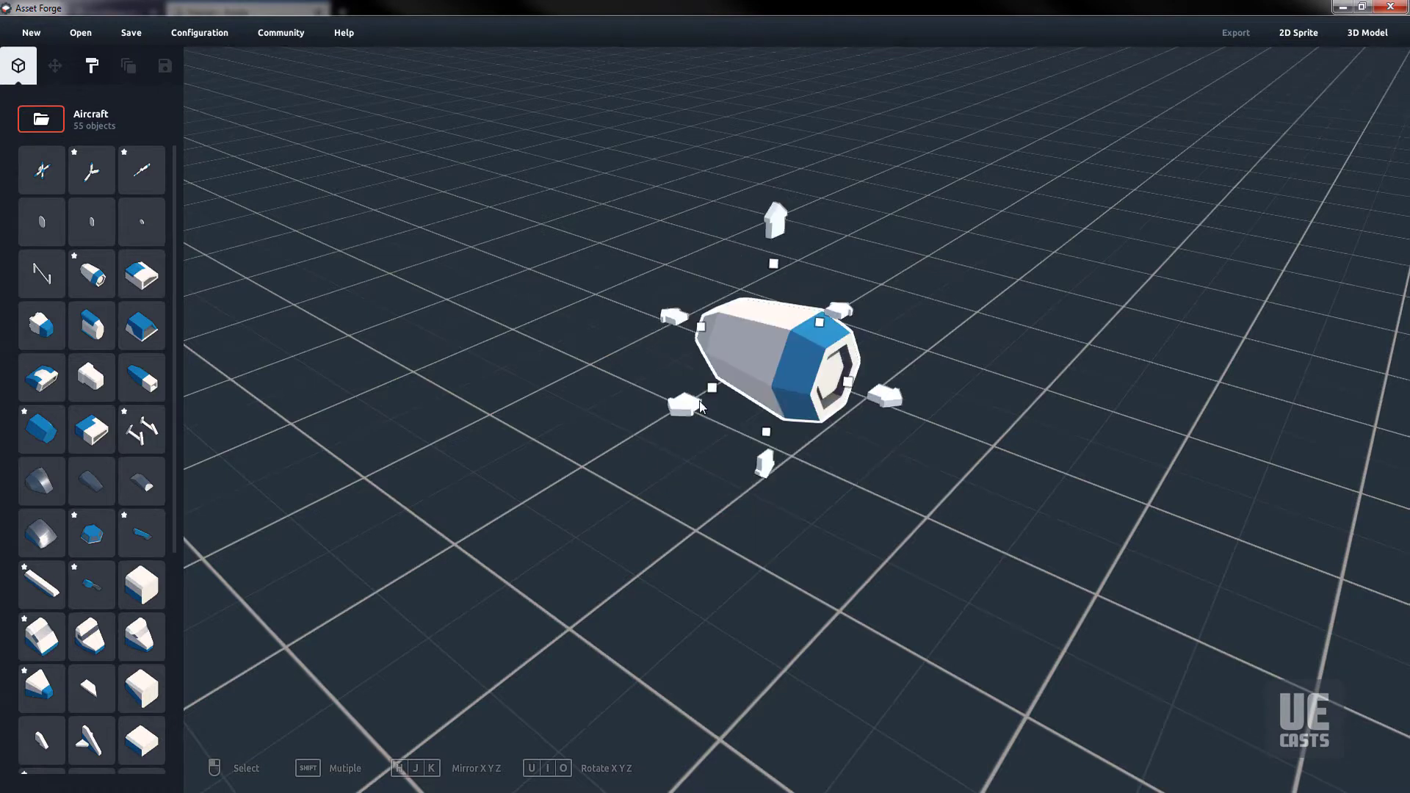
key(h)
key(h)
key(j)
key(j)
key(j)
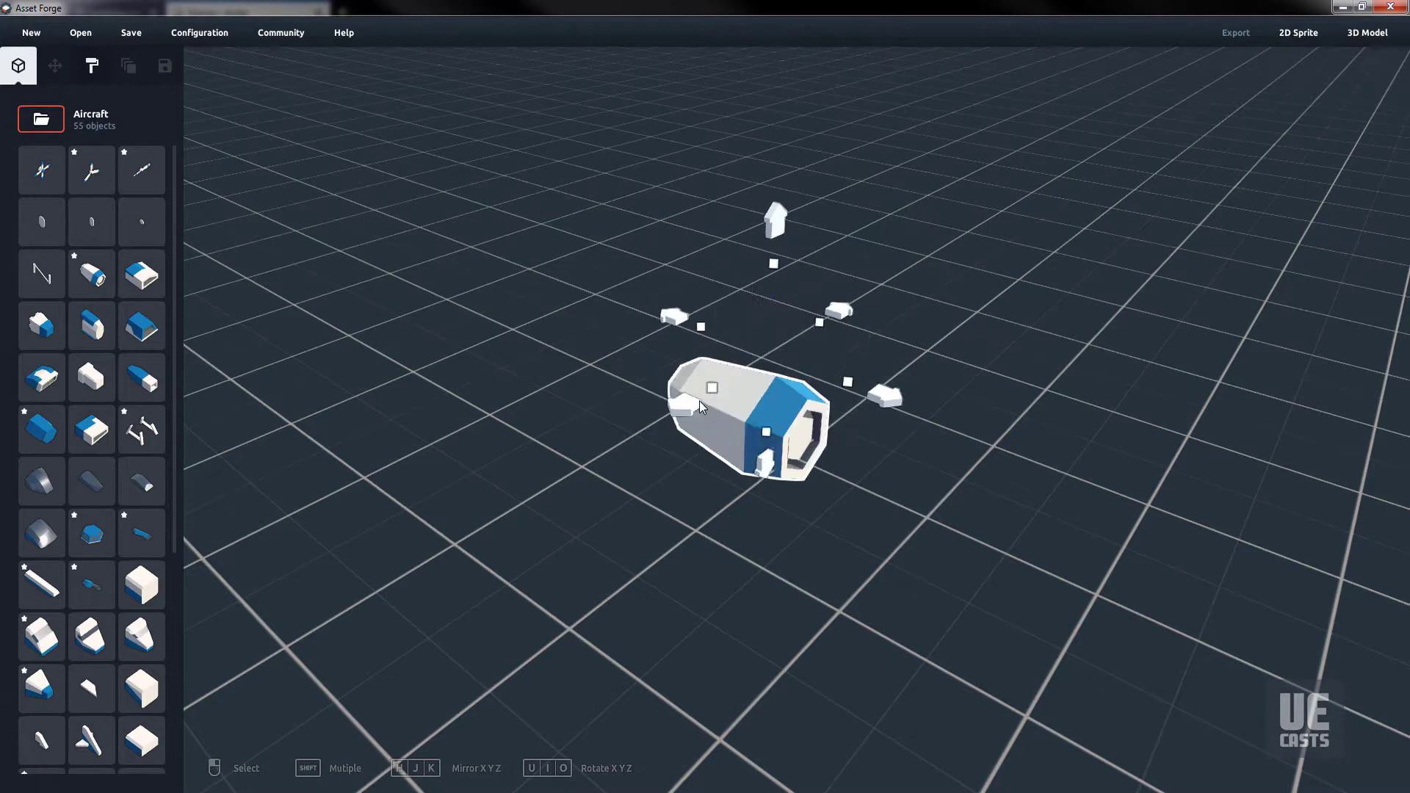
key(k)
key(k)
key(h)
key(h)
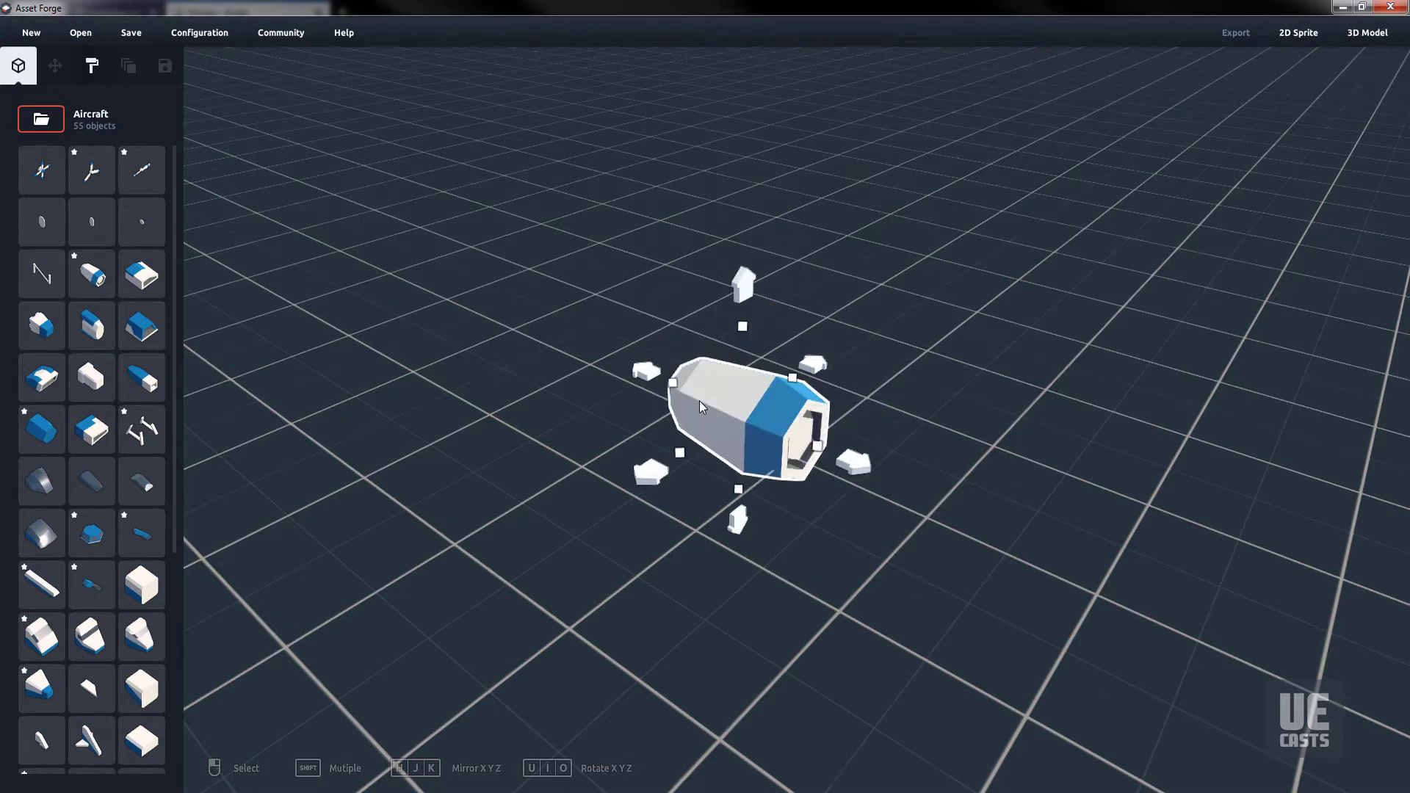
- Scale the engine part to 1.1 in height and 0.7 in width
drag(741, 284, 738, 276)
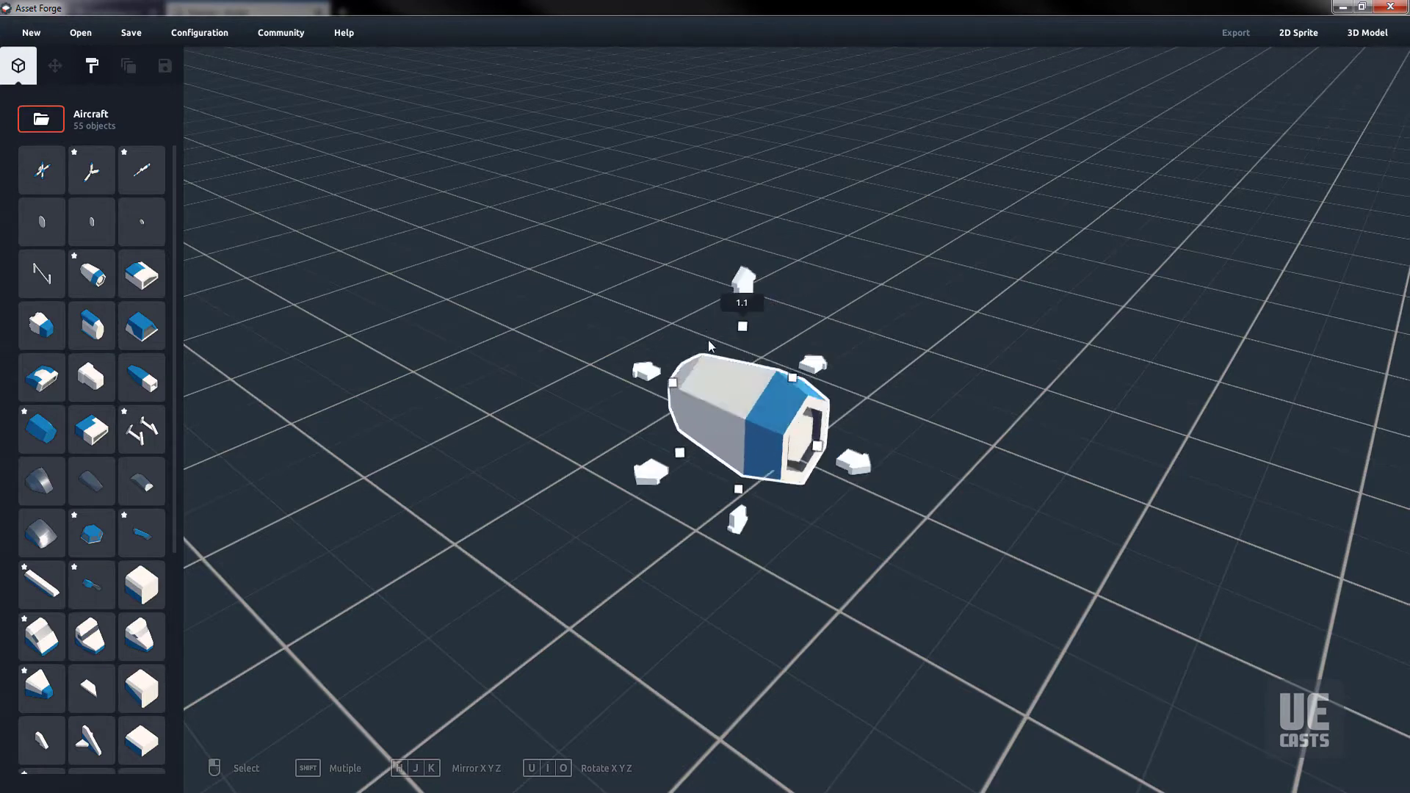
drag(679, 453, 709, 440)
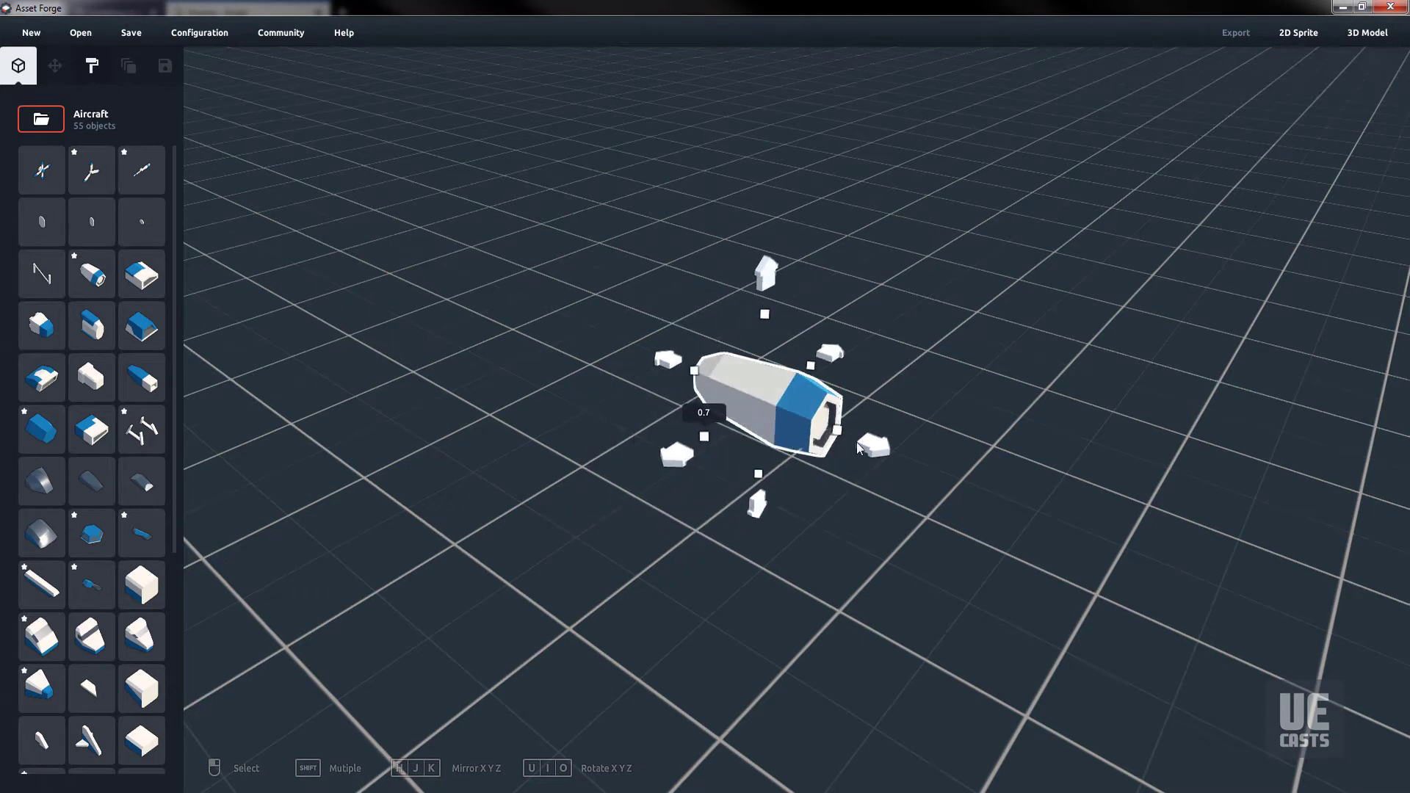
drag(836, 436, 726, 409)
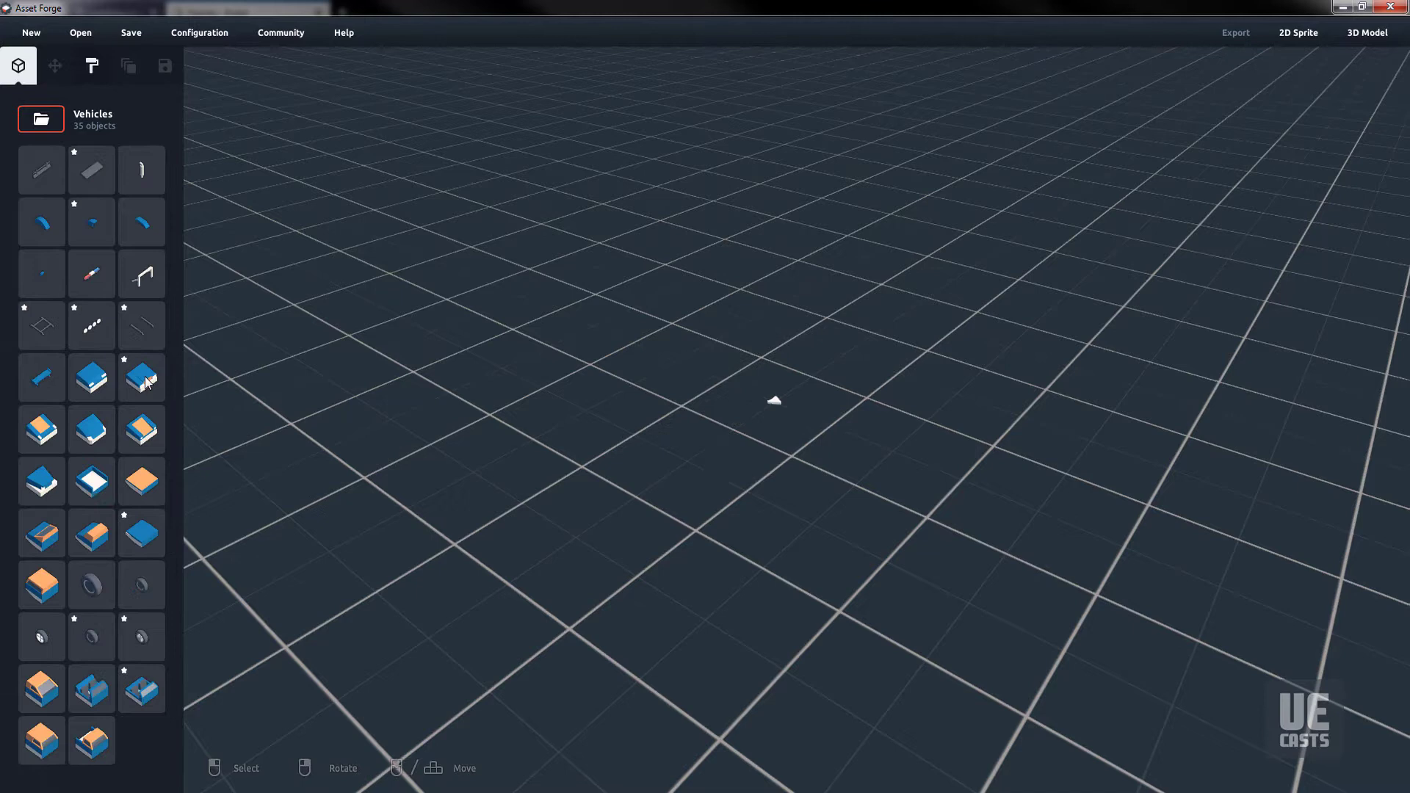
- Assemble a pickup body from the Vehicles collection by lining up a blue hood, an open cargo bed and an open cabin between them
click(146, 382)
click(899, 455)
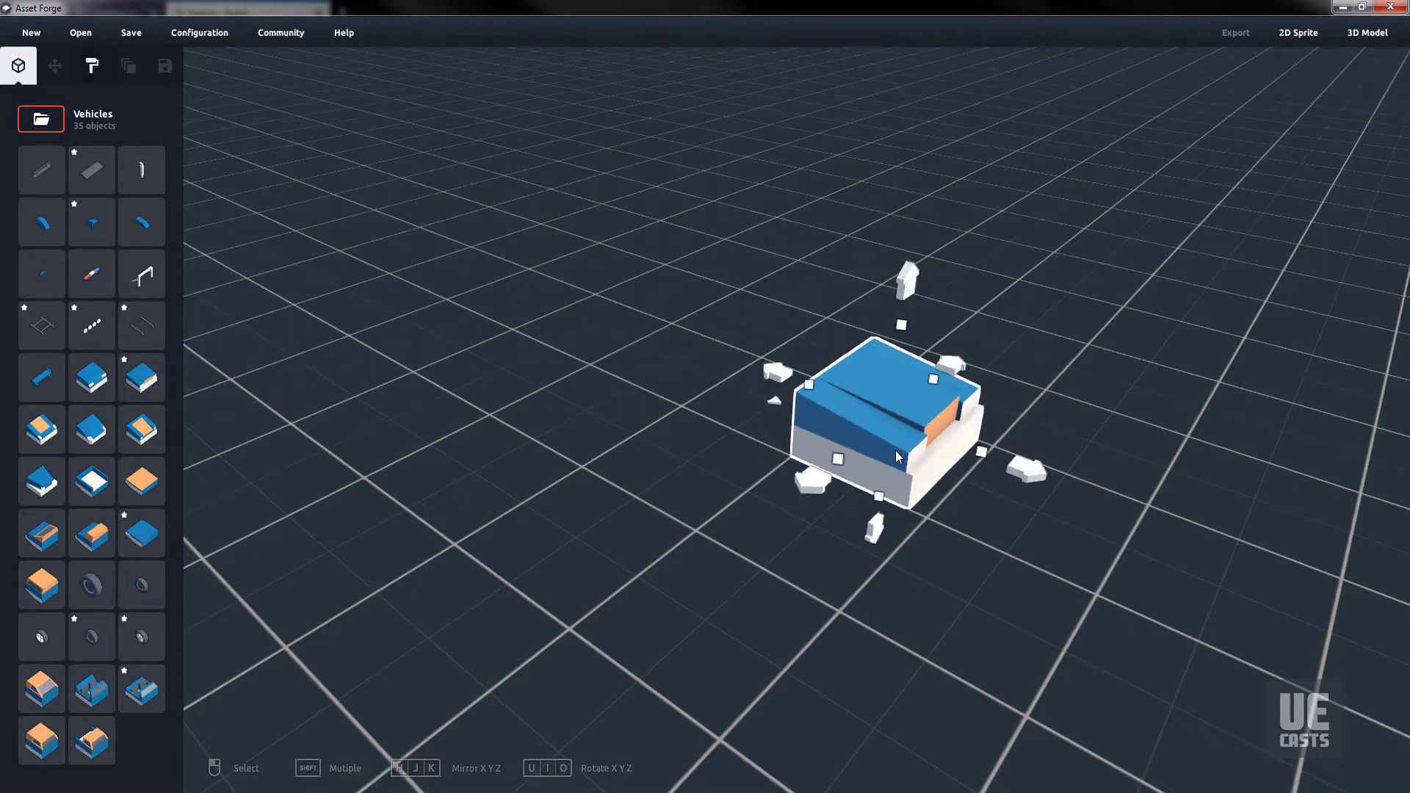
click(96, 488)
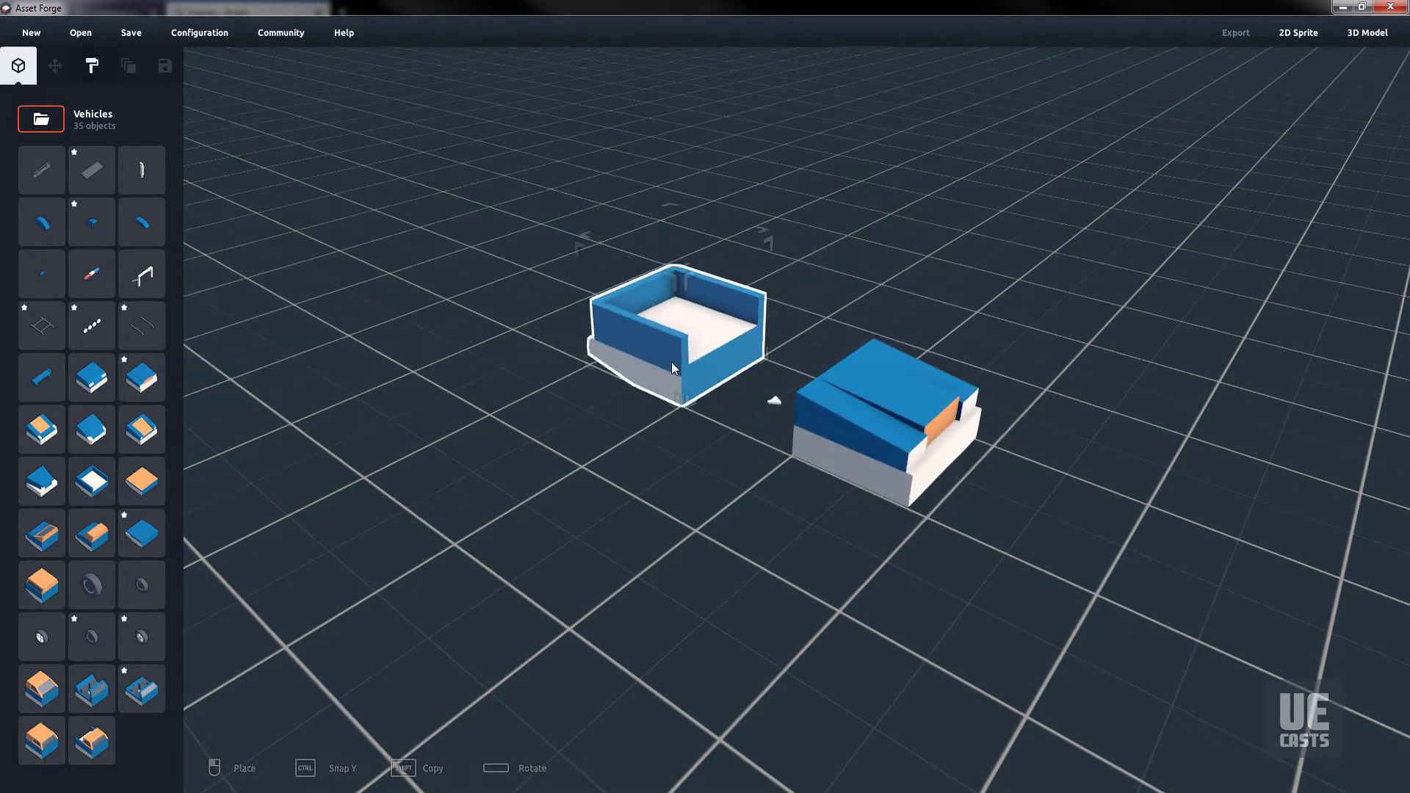
click(666, 360)
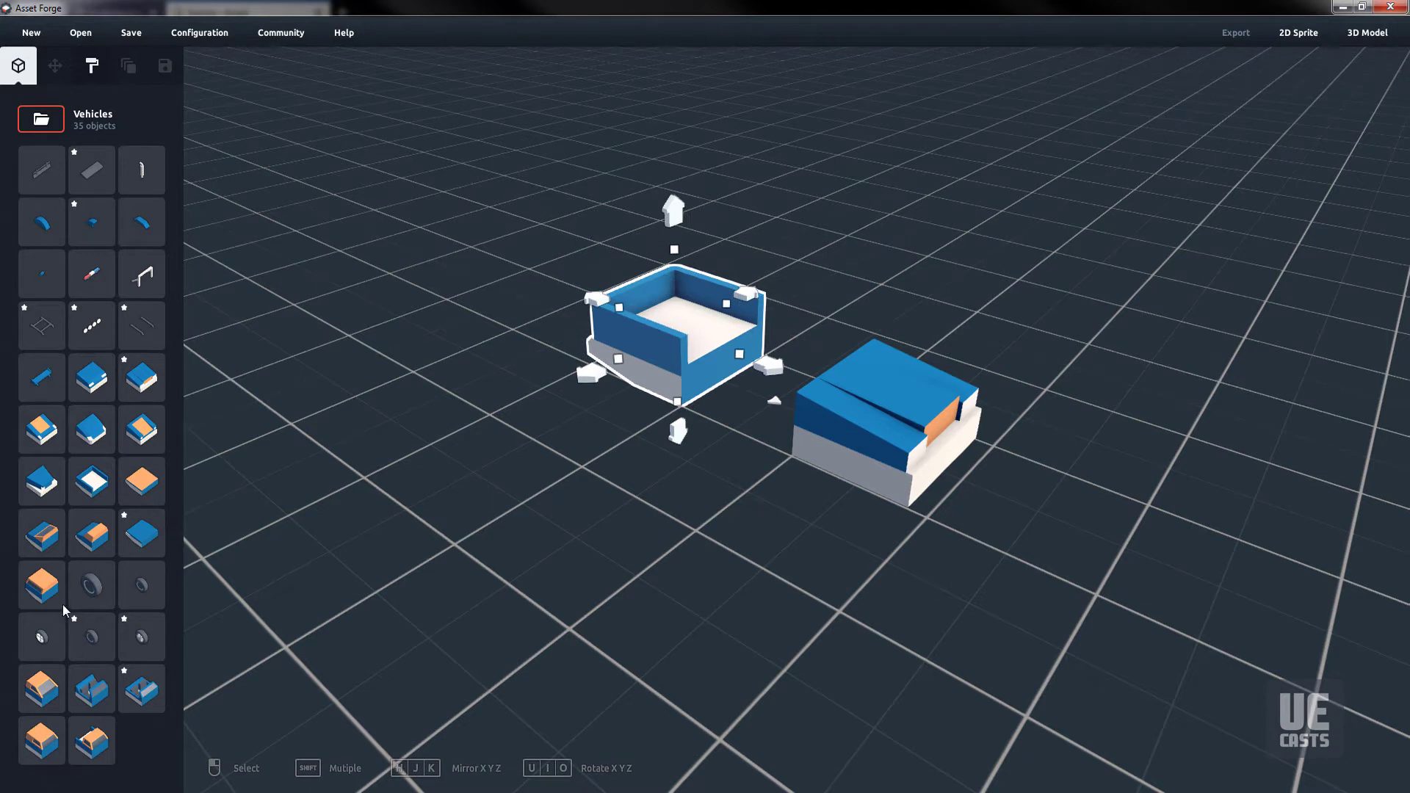
click(92, 709)
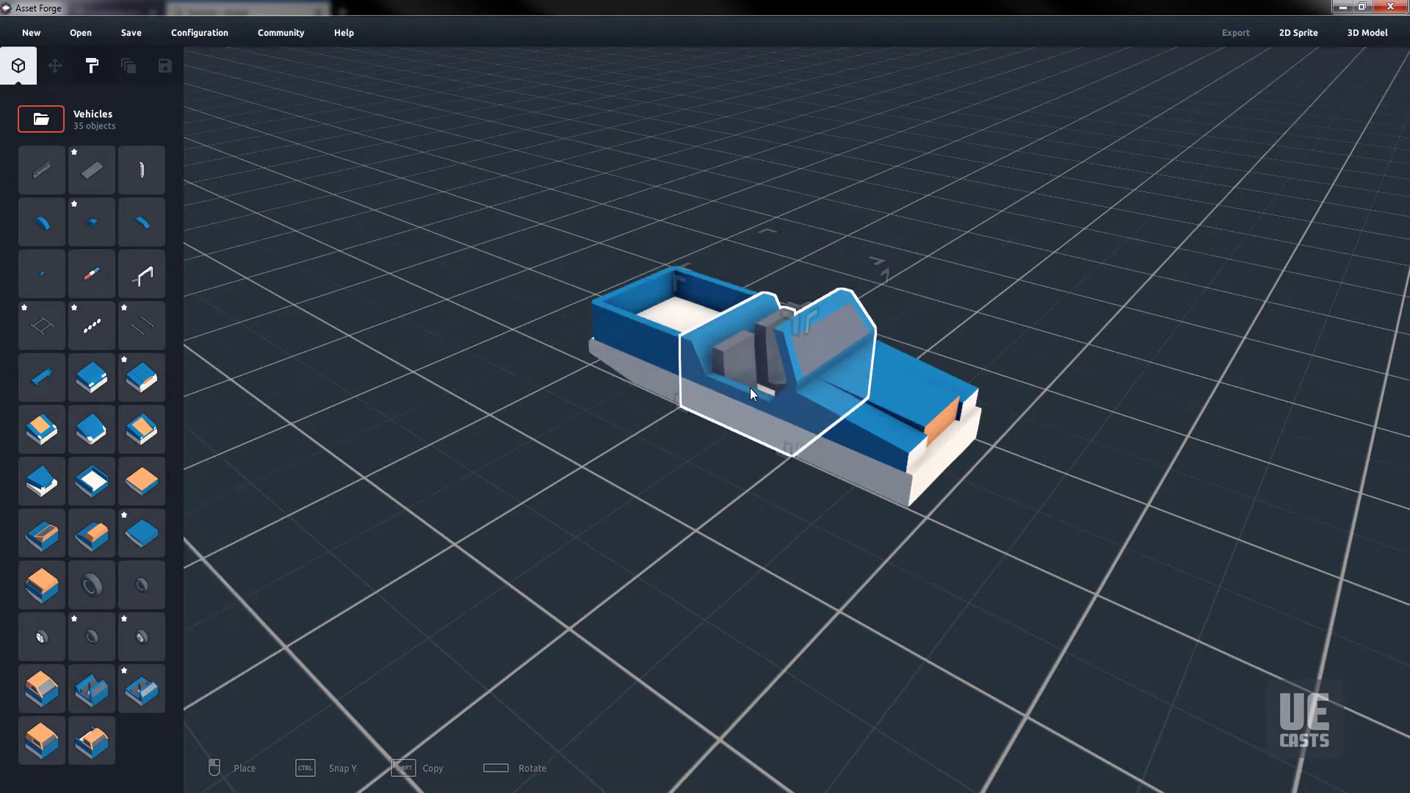
click(751, 388)
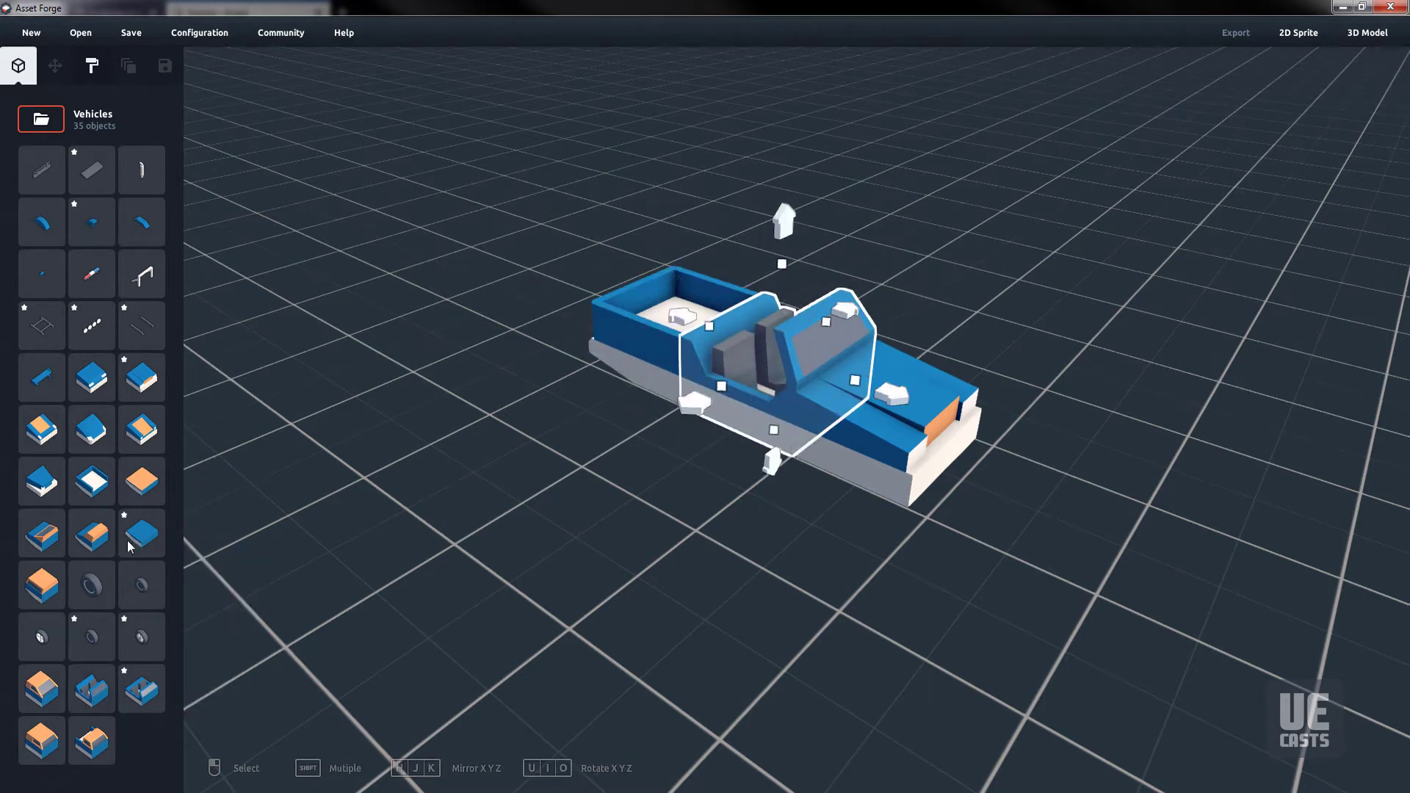
- Place a large grey wheel beside the pickup's cargo bed and shift it against the body
click(93, 586)
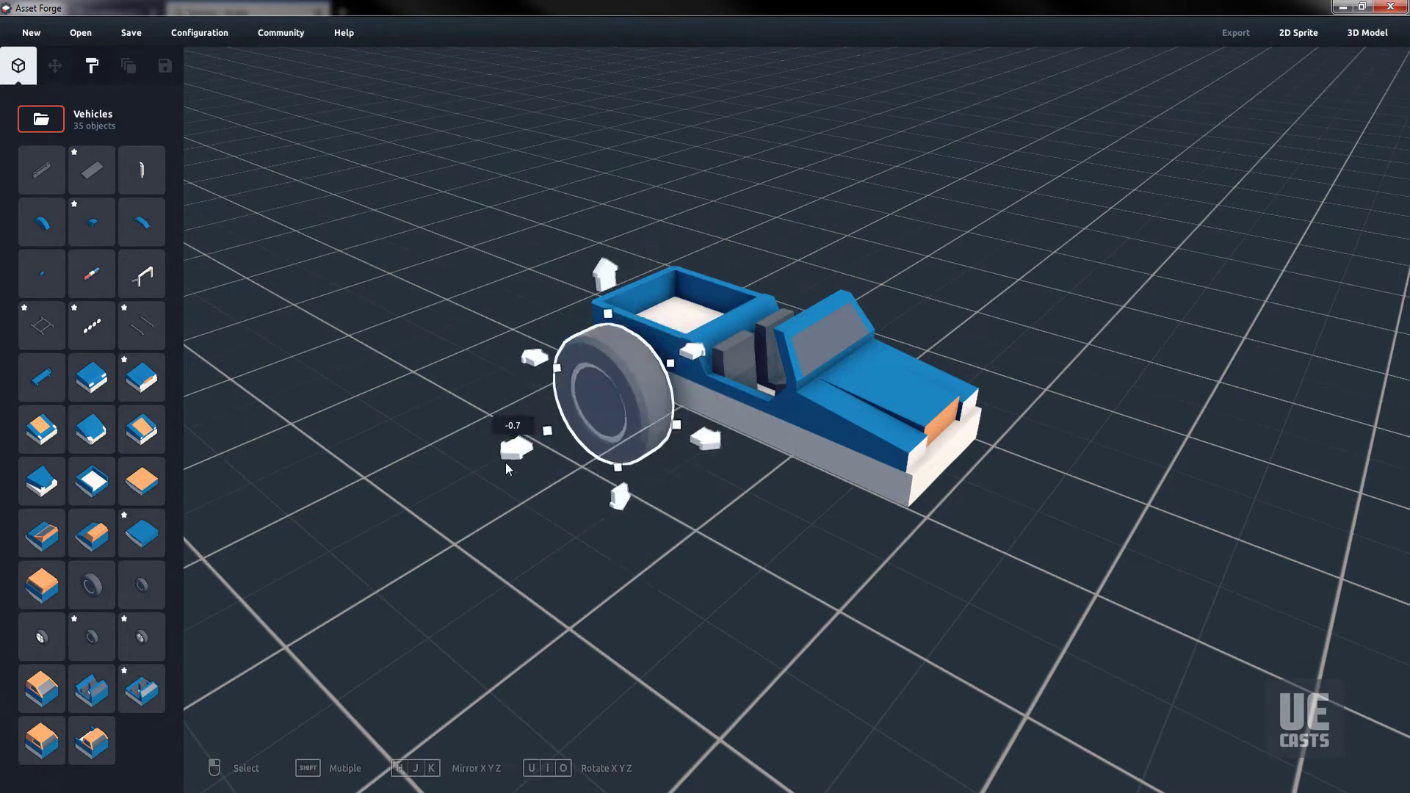
click(567, 370)
click(567, 364)
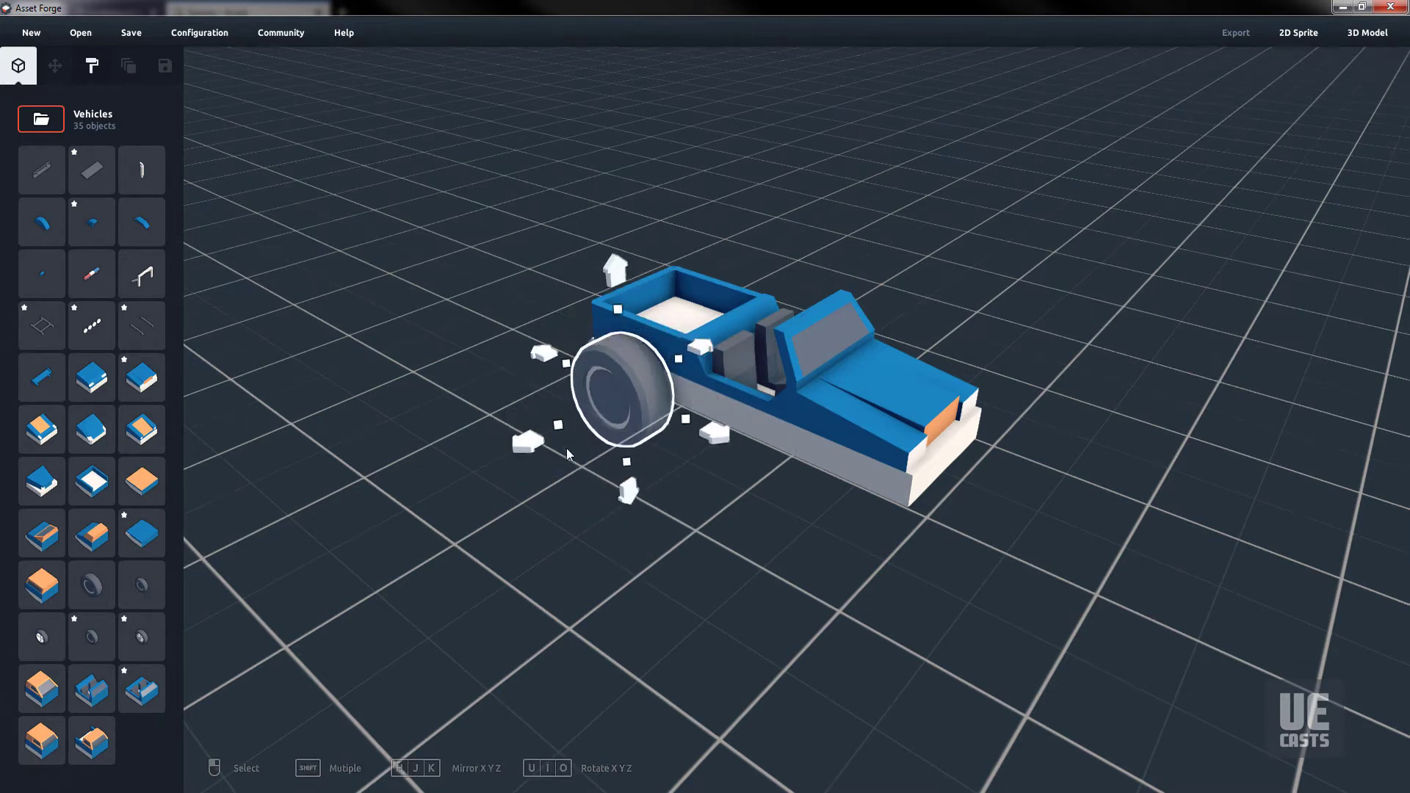
- Add a smaller wheel beside the hood and replace the large rear wheel on the same side with a matching one
click(92, 639)
click(853, 484)
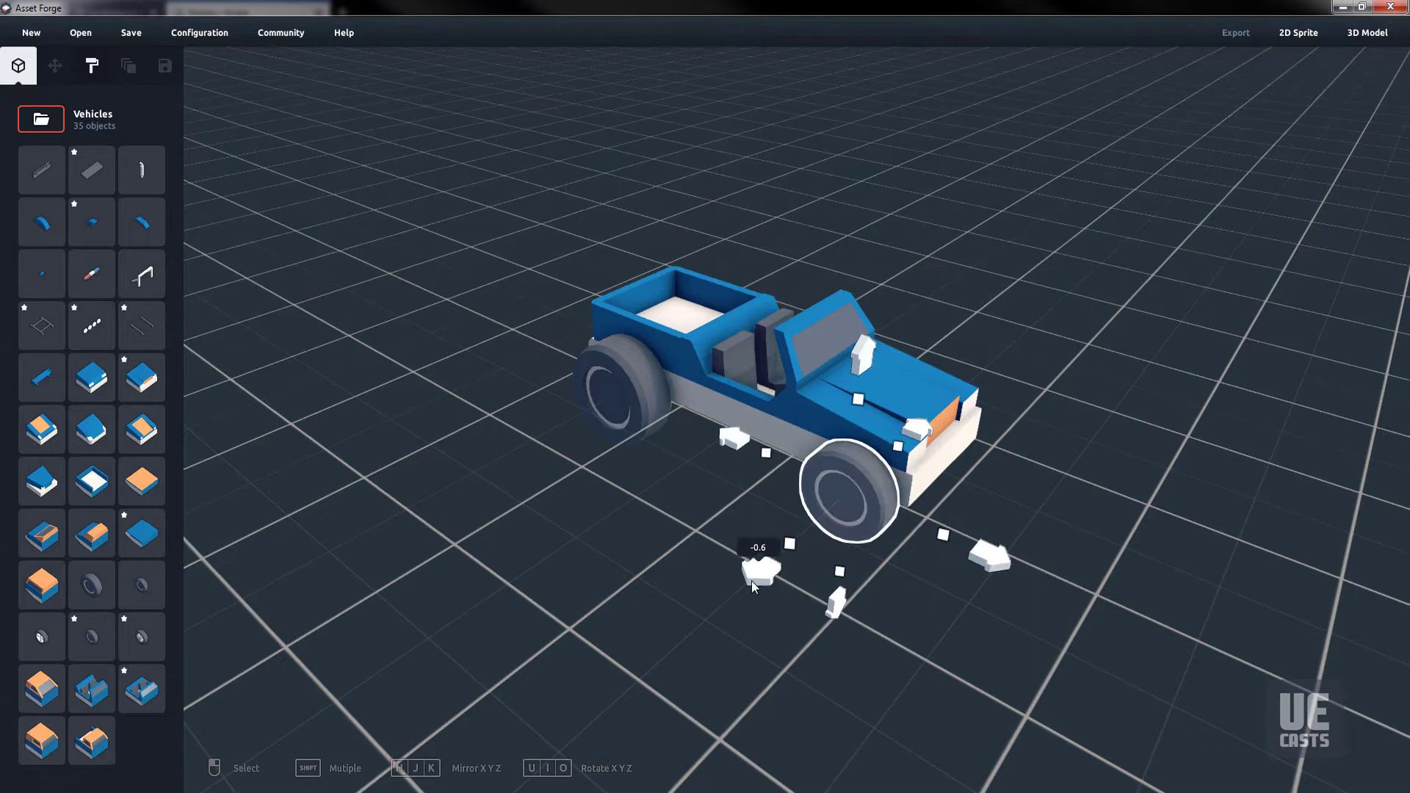
click(667, 351)
click(667, 351)
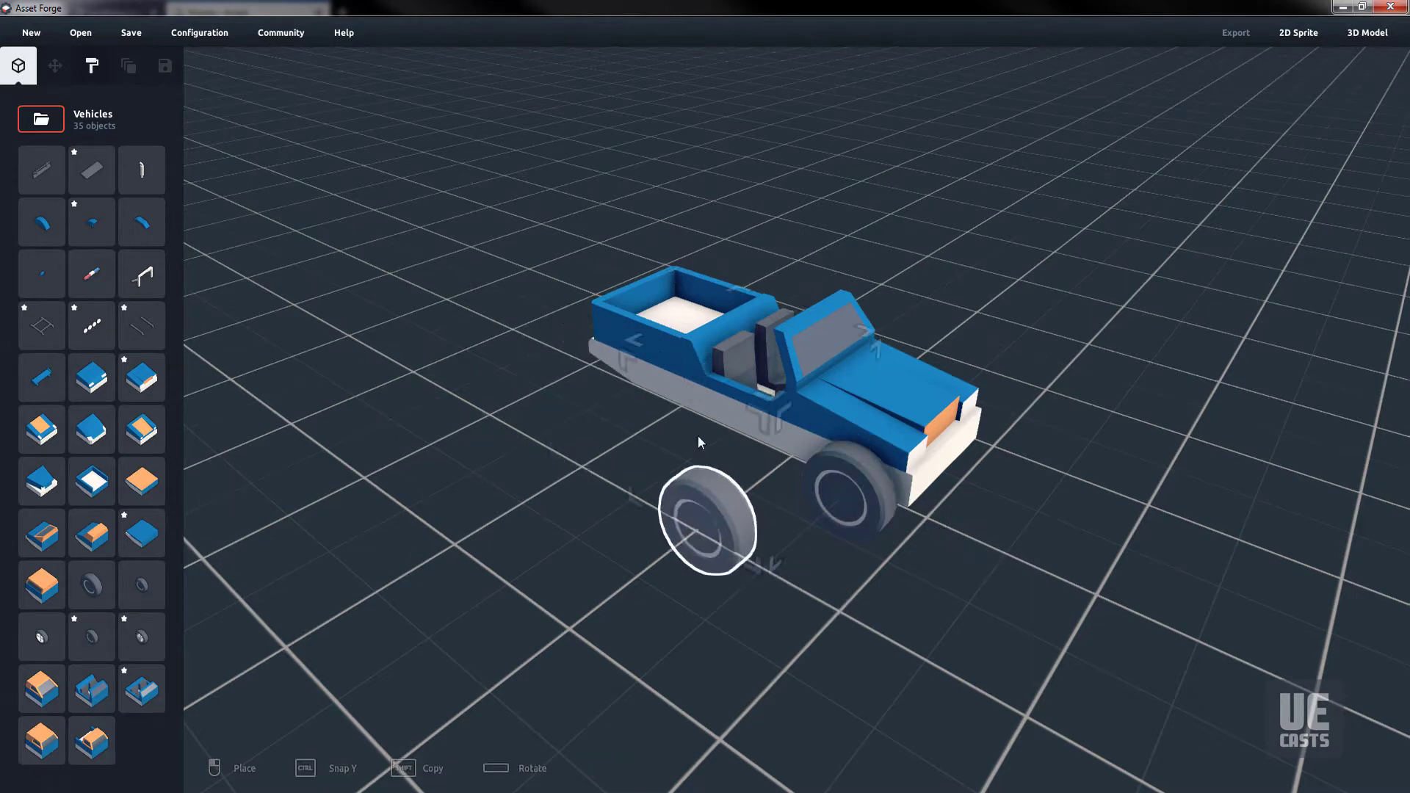
click(617, 347)
drag(634, 385, 722, 342)
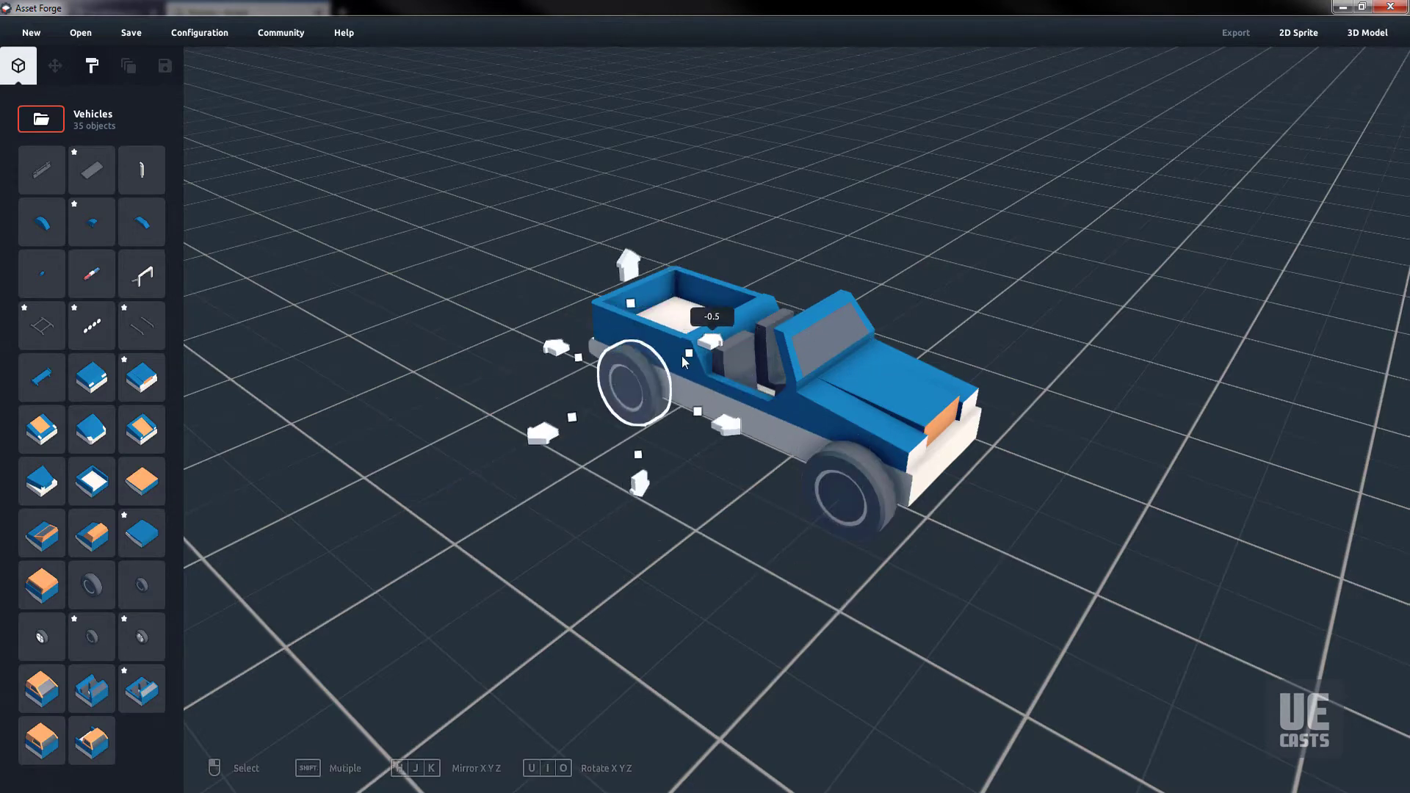
- Place two more matching wheels at the front and rear of the pickup's opposite side
right_drag(714, 471, 588, 555)
click(92, 639)
click(470, 444)
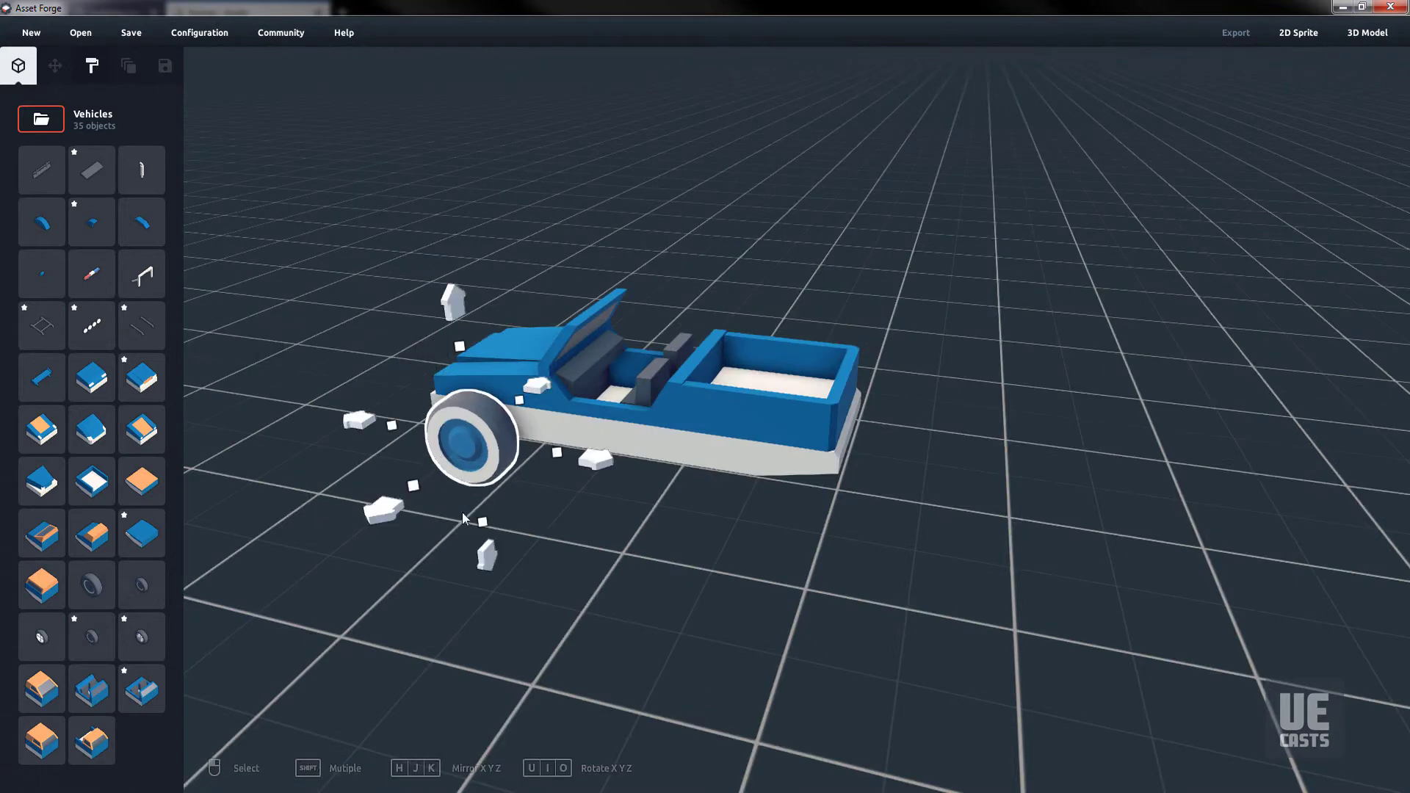
click(91, 637)
click(739, 482)
right_drag(739, 482, 705, 474)
click(671, 456)
drag(780, 496, 840, 554)
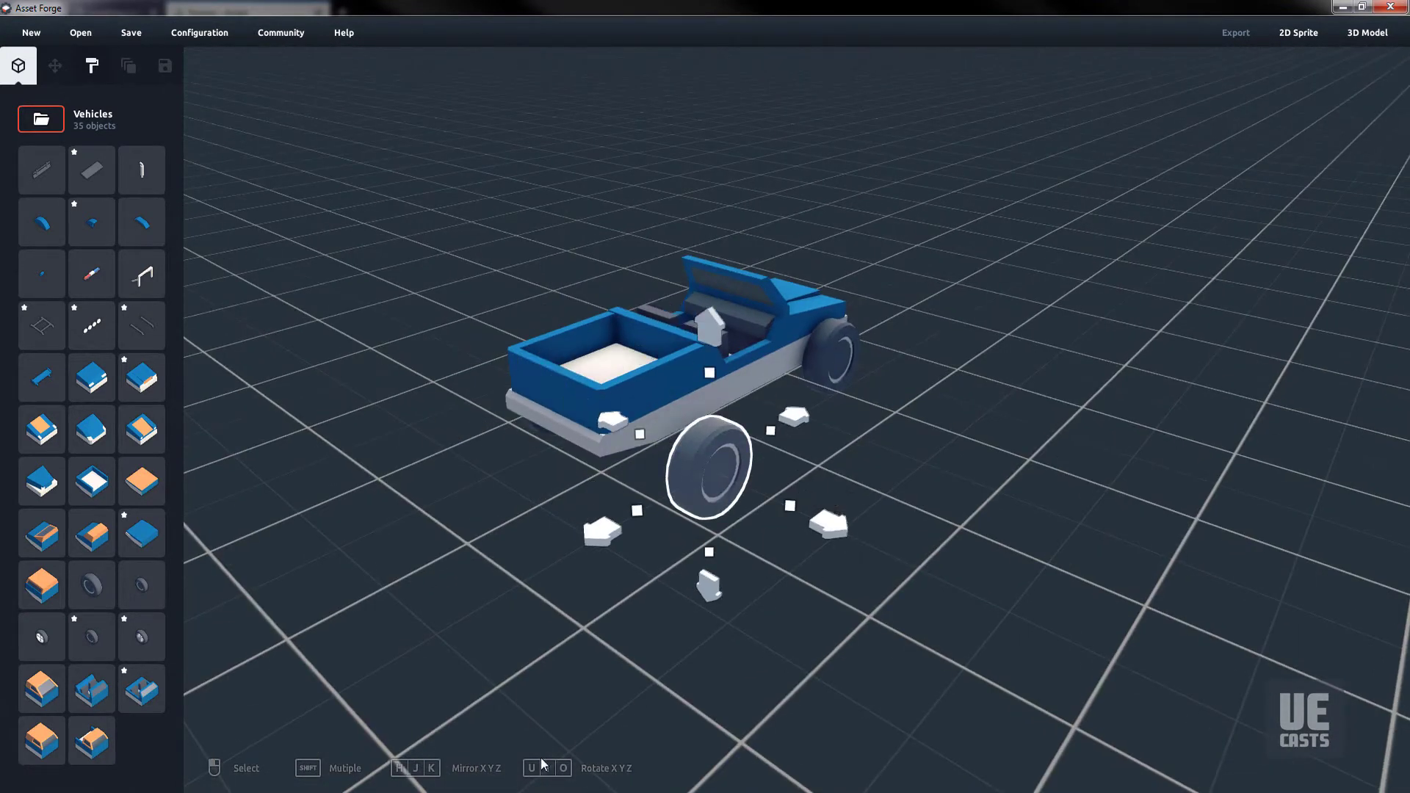
- Mirror the wheels so their blue hubs face outward and move the front wheel out from the body
key(h)
drag(726, 479, 783, 504)
right_drag(835, 460, 870, 453)
click(874, 454)
key(Up)
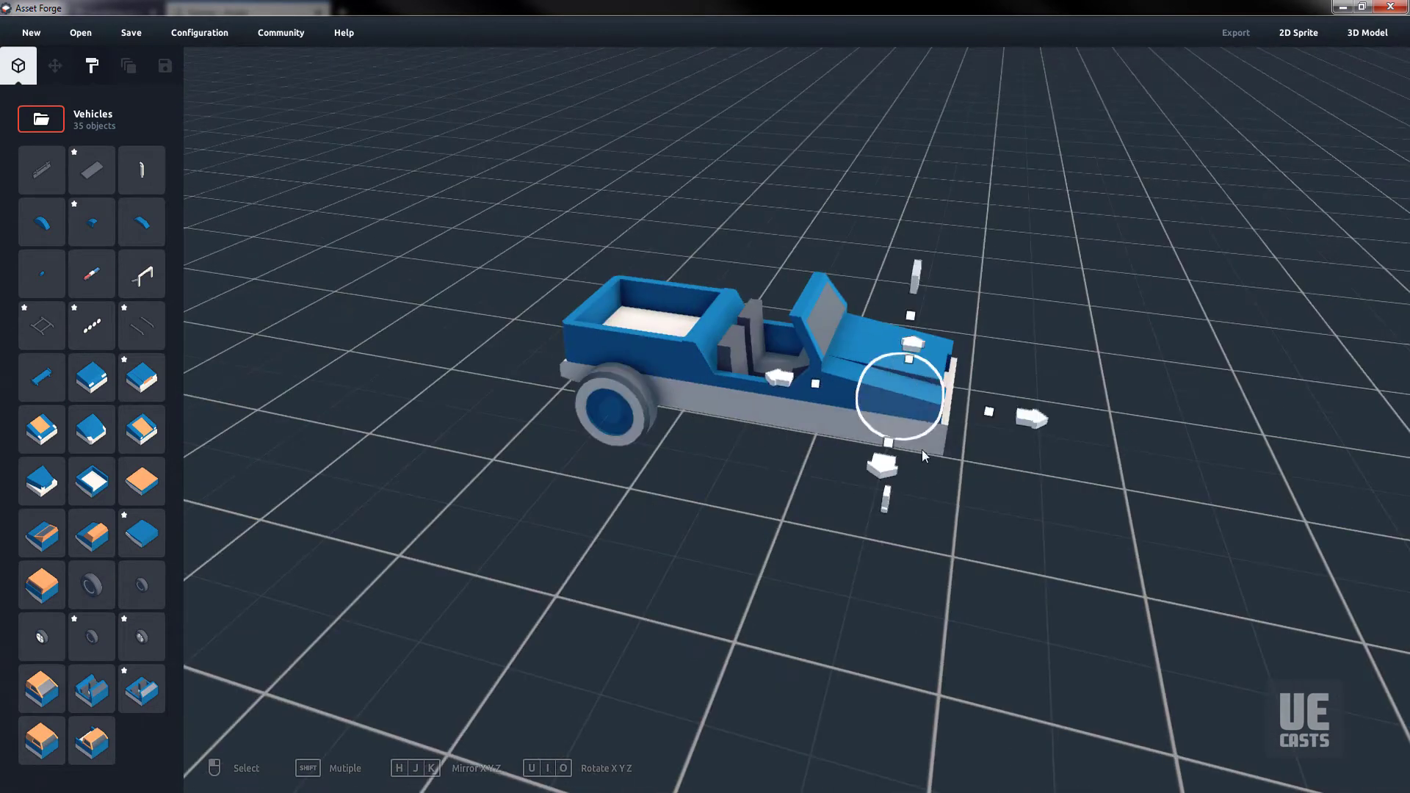
drag(886, 465, 821, 659)
right_drag(861, 616, 905, 557)
- Mount the row of four round headlights on the pickup's front bumper and adjust its height and size
click(92, 326)
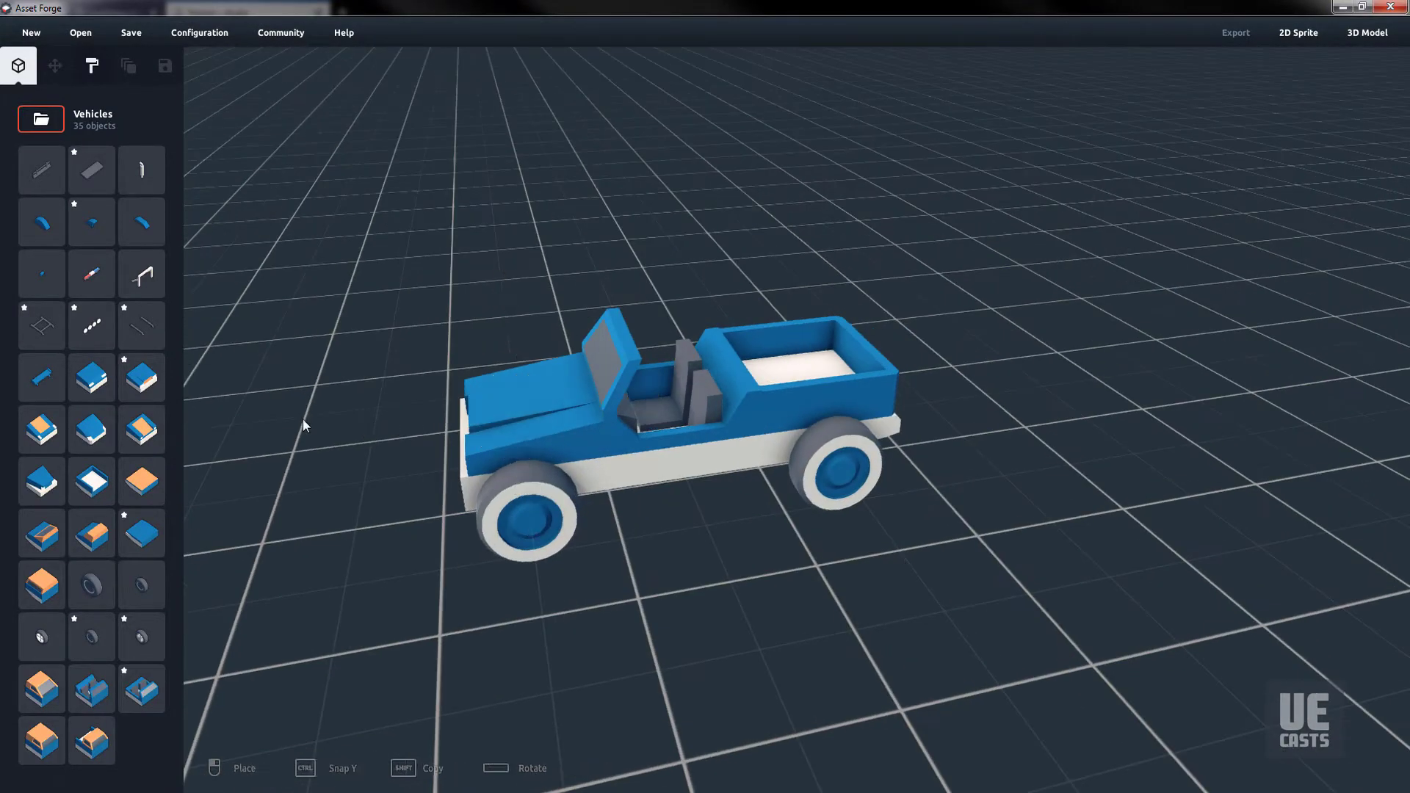
right_drag(481, 499, 672, 520)
click(673, 520)
right_drag(588, 664, 654, 584)
drag(490, 499, 521, 513)
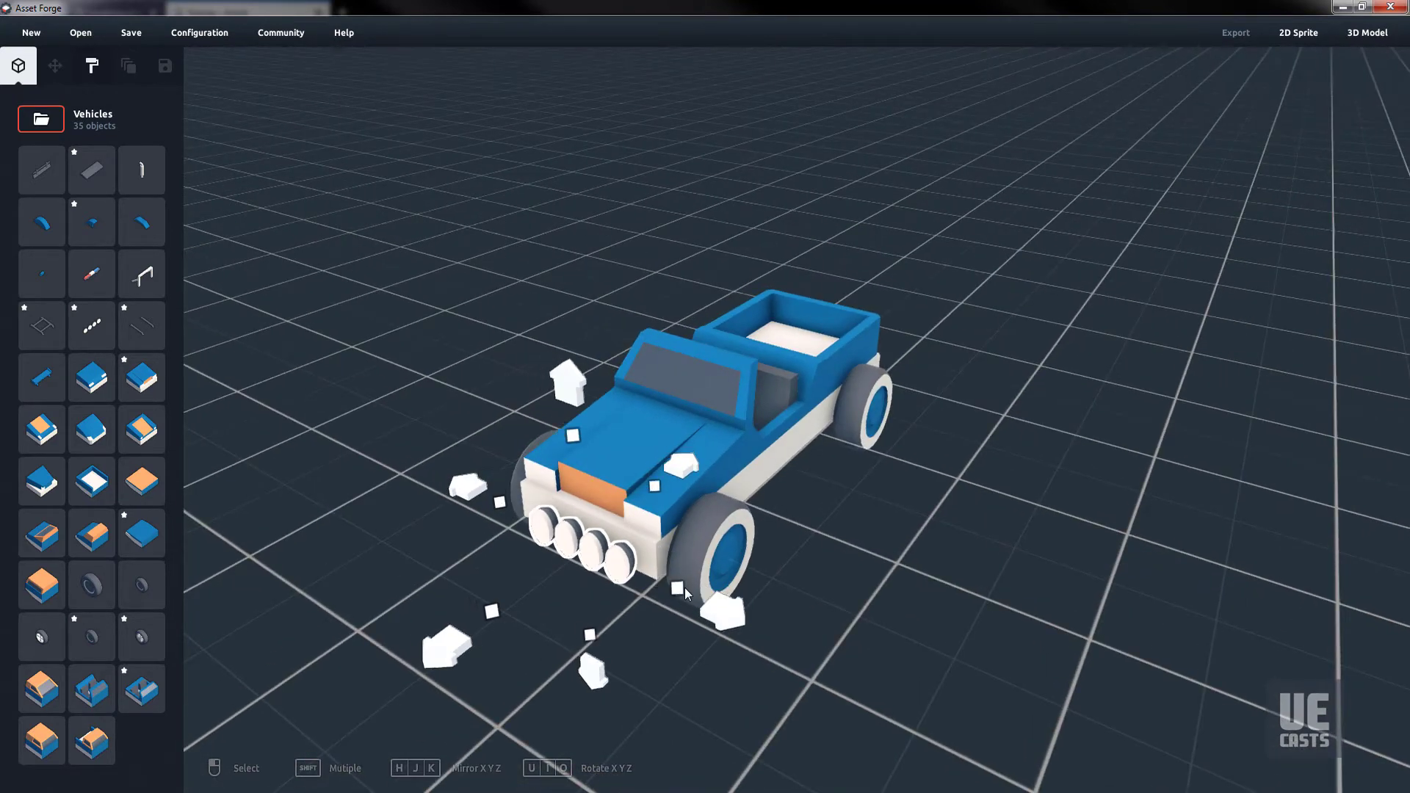
drag(574, 440, 576, 457)
click(764, 633)
right_drag(764, 633, 702, 613)
click(477, 491)
drag(459, 321, 453, 307)
- Nudge the rear wheel slightly toward the front of the pickup
click(806, 528)
right_drag(806, 529, 797, 588)
click(817, 505)
drag(952, 506, 931, 508)
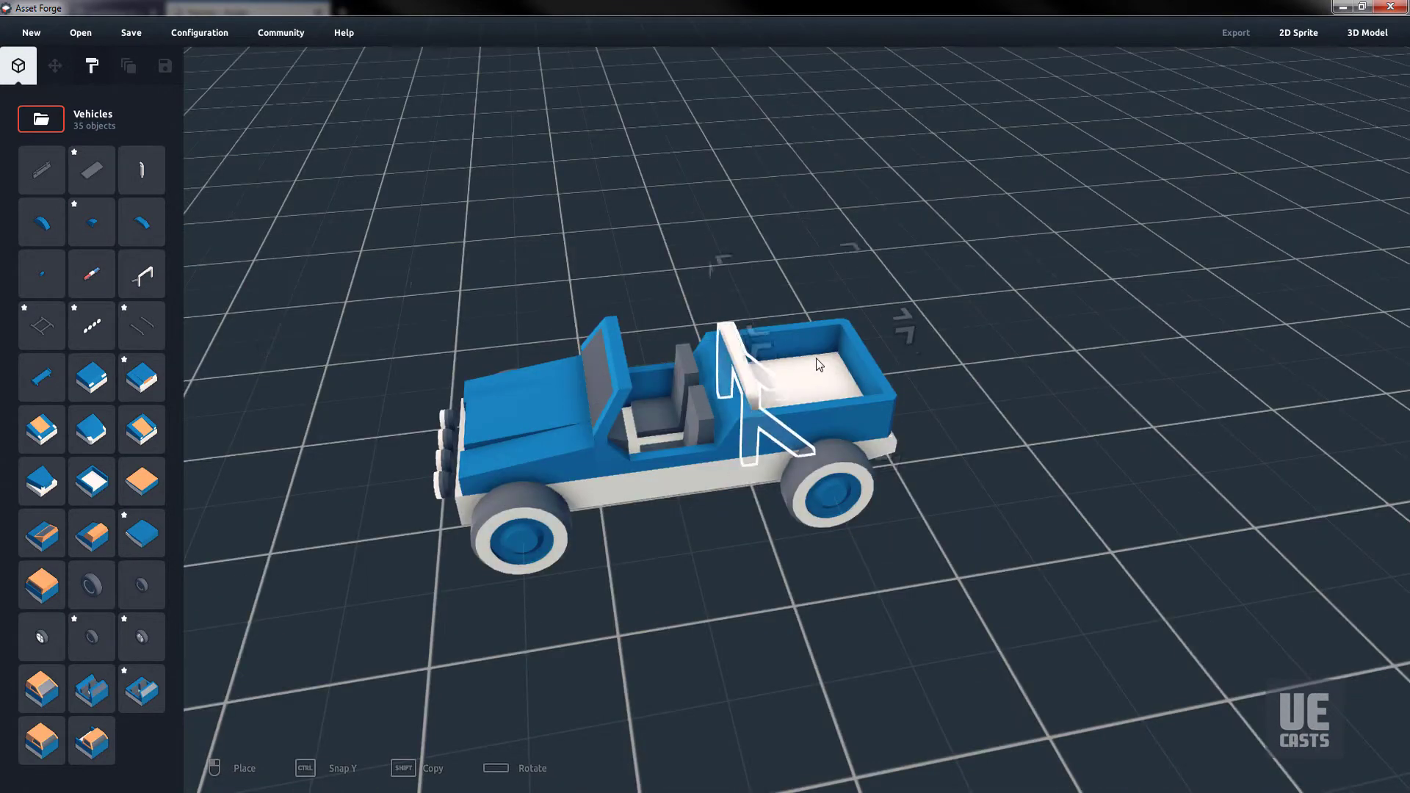
- Raise a white roll bar behind the seats in the cargo bed and place the red-and-blue police light bar above it
click(818, 365)
drag(766, 264, 764, 204)
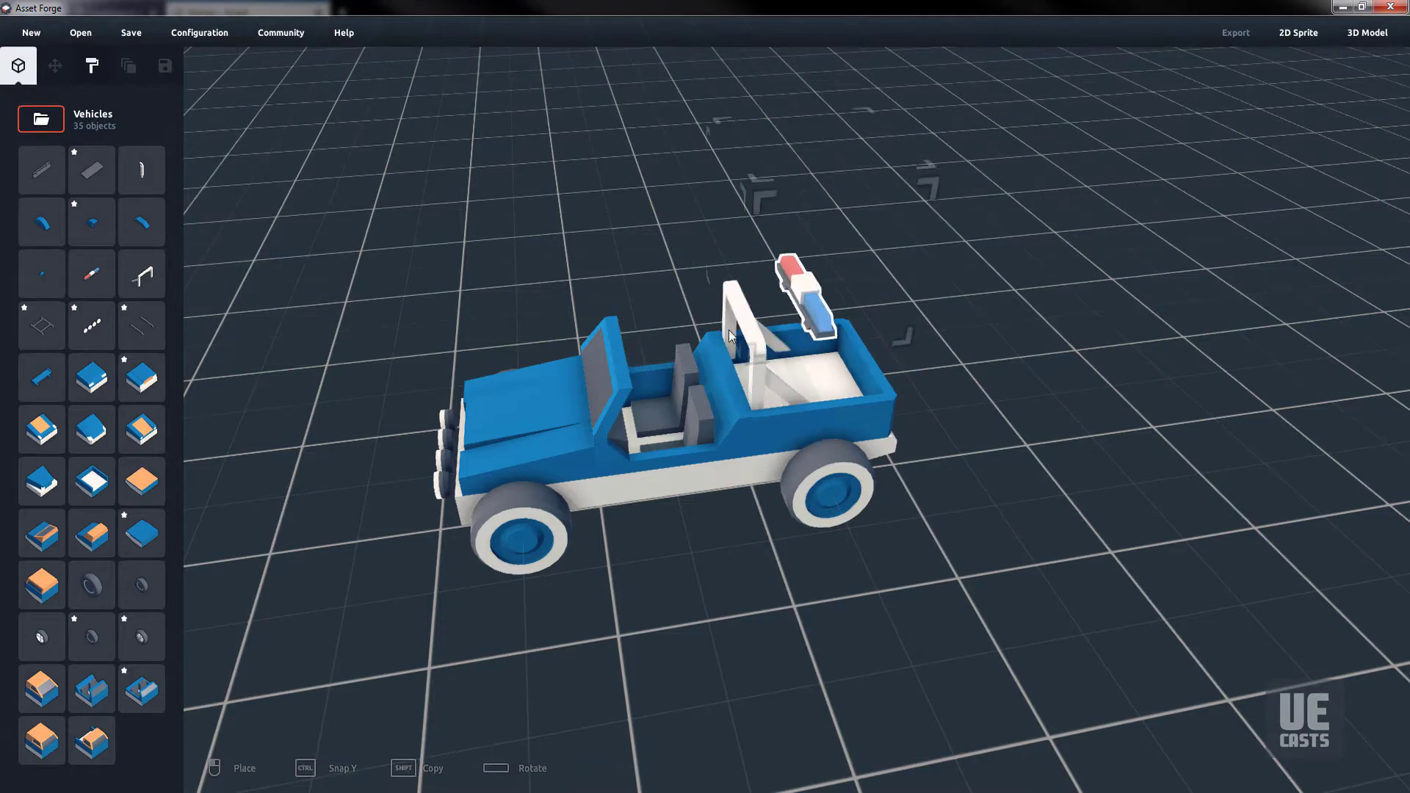
click(646, 304)
drag(793, 288, 844, 265)
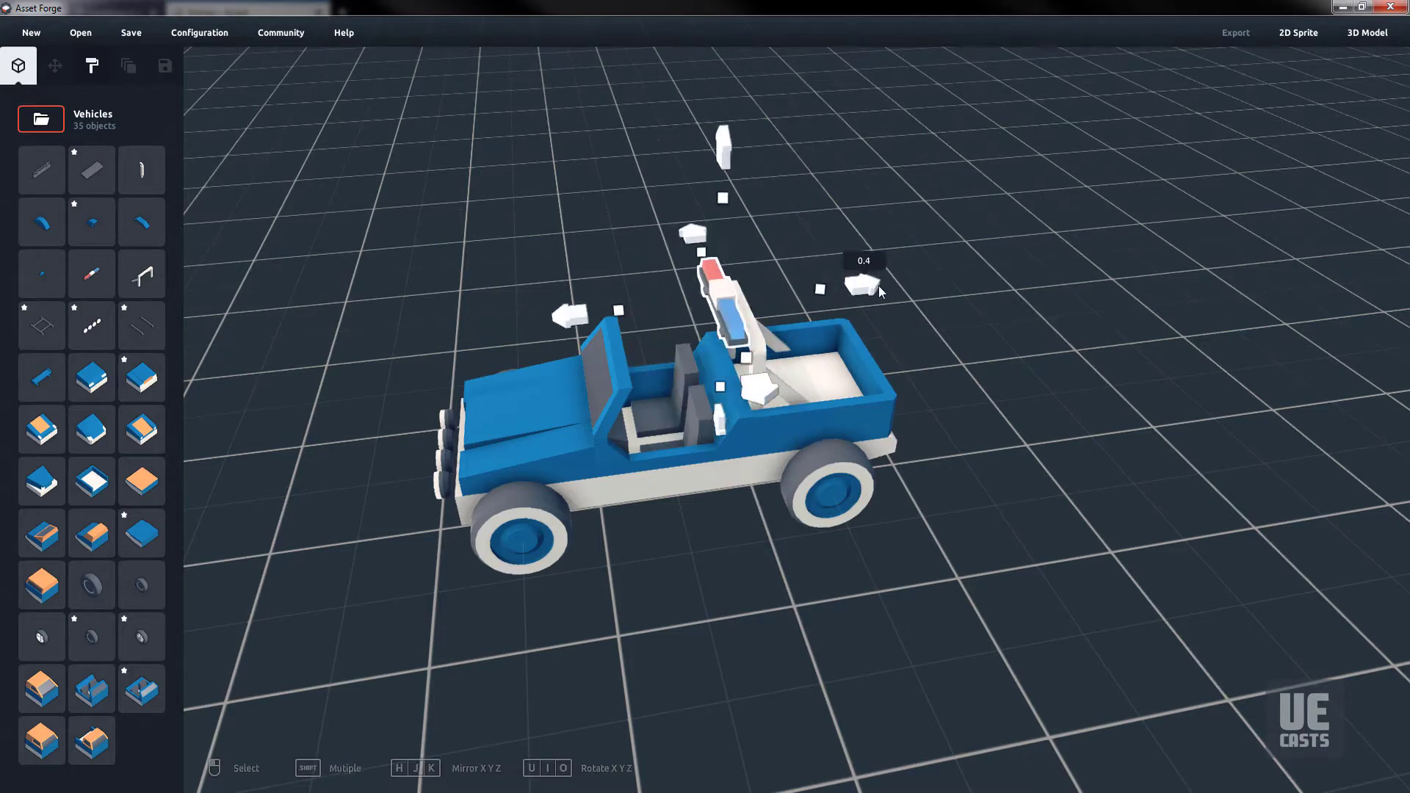
- Align the police light bar on top of the roll bar and narrow it to fit the bar's width
right_drag(844, 266, 823, 366)
scroll(765, 272, up, 5)
right_drag(766, 271, 771, 190)
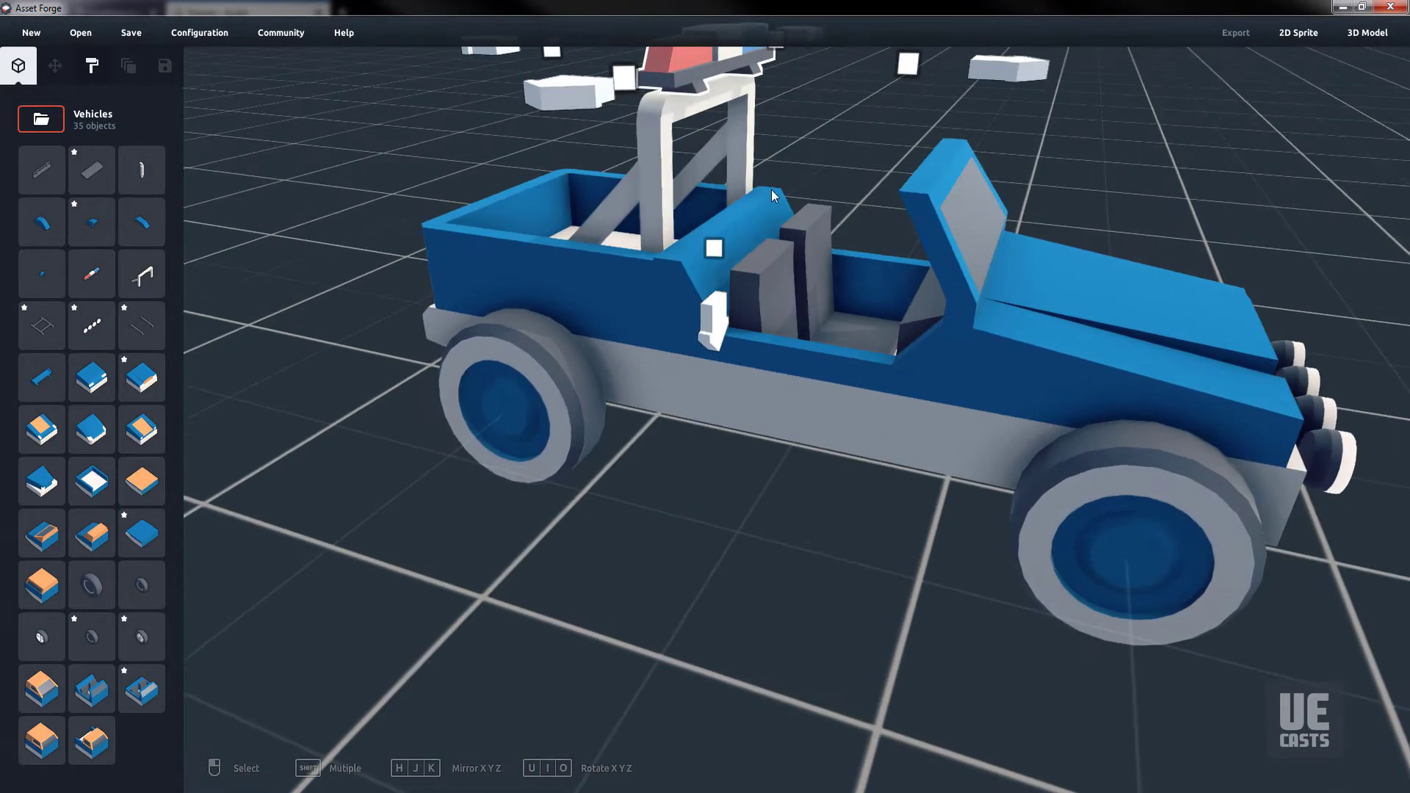
click(808, 151)
middle_drag(808, 151, 816, 250)
scroll(817, 249, up, 4)
right_drag(817, 249, 866, 223)
click(779, 143)
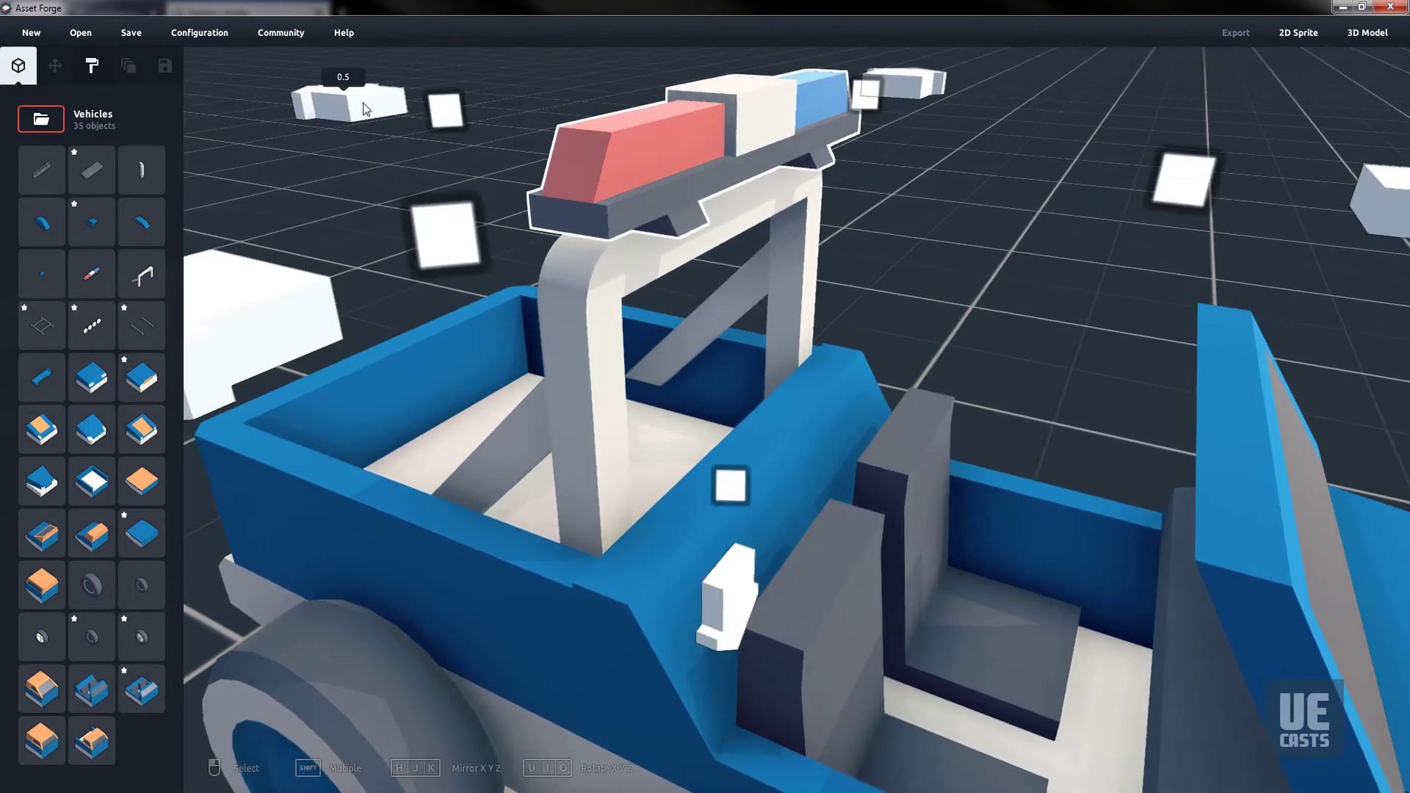
scroll(565, 186, down, 4)
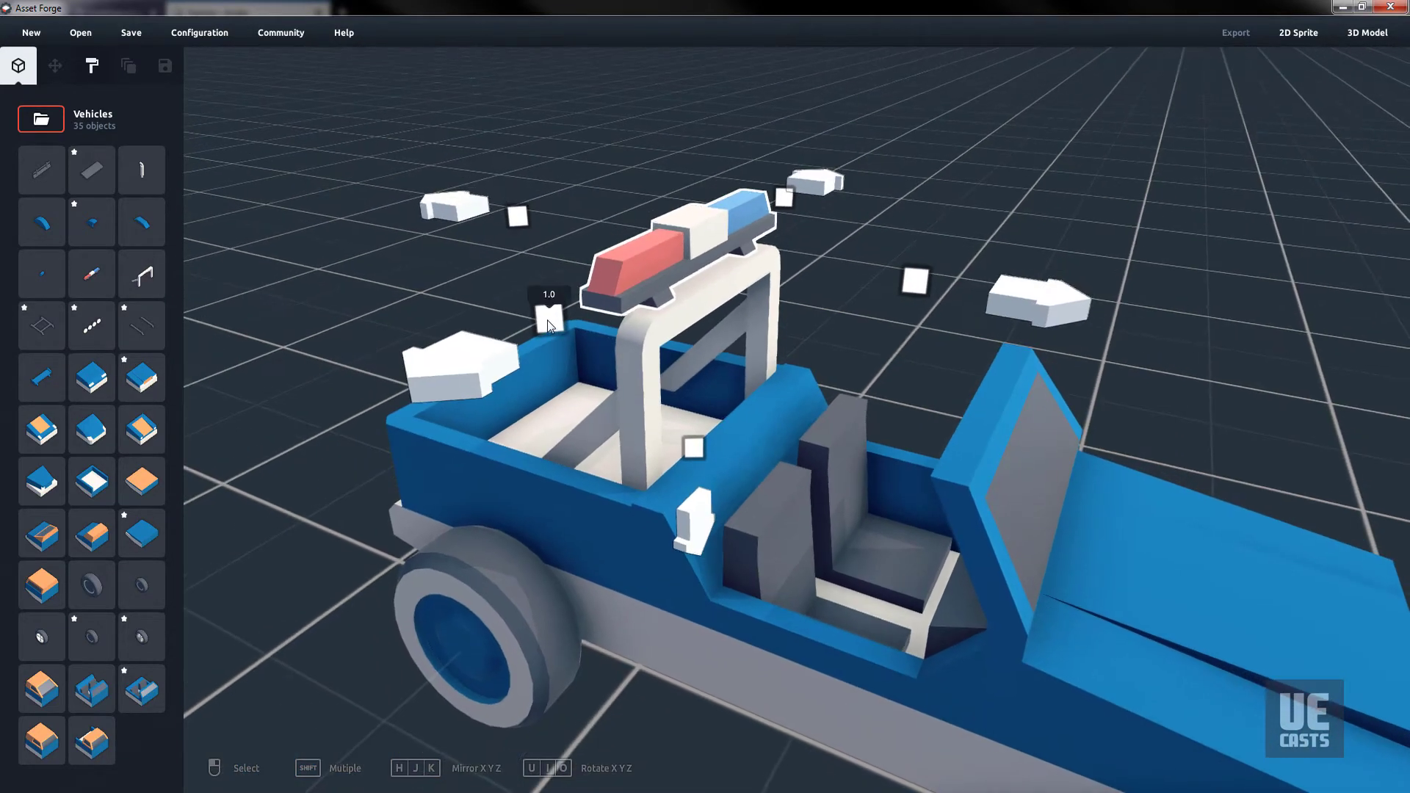
drag(548, 321, 642, 287)
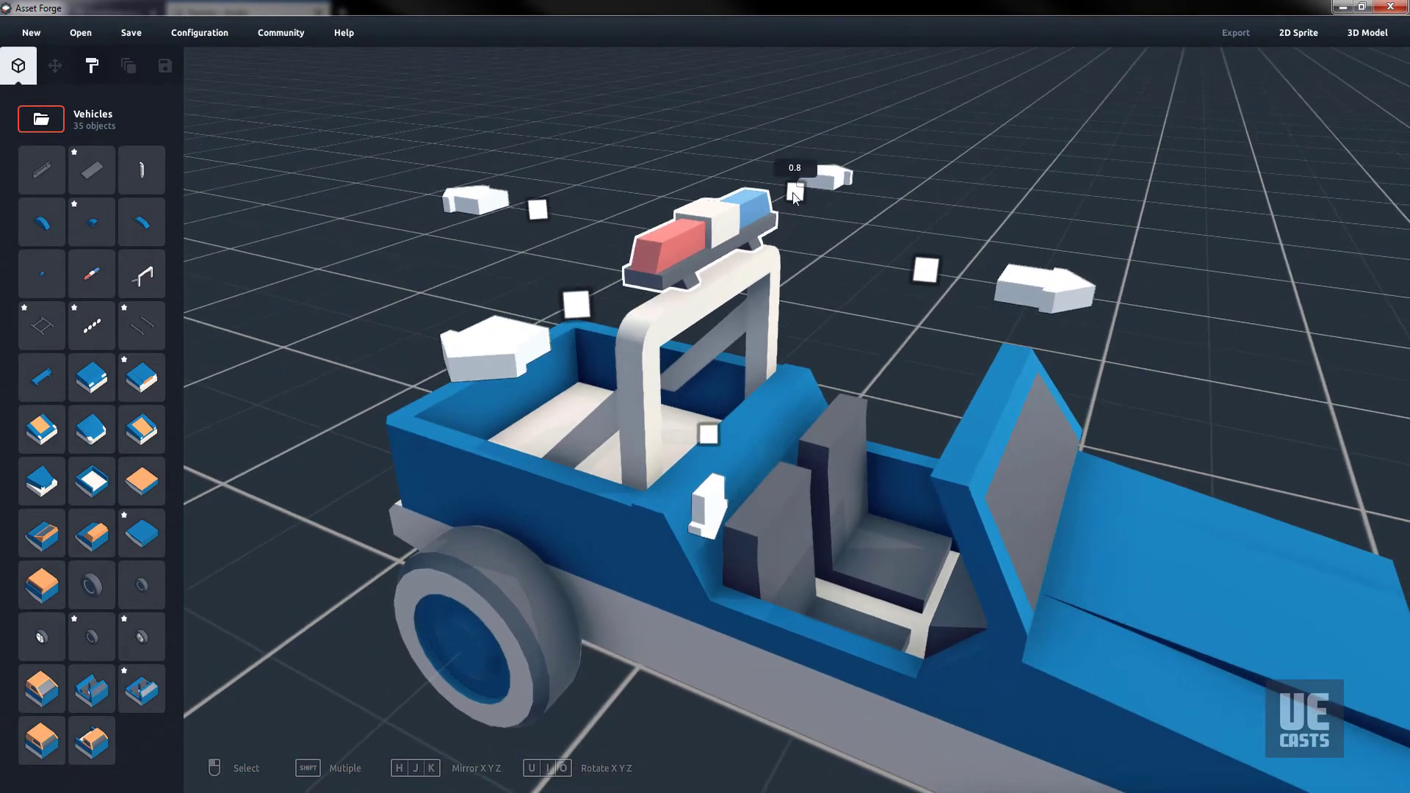
drag(793, 193, 765, 219)
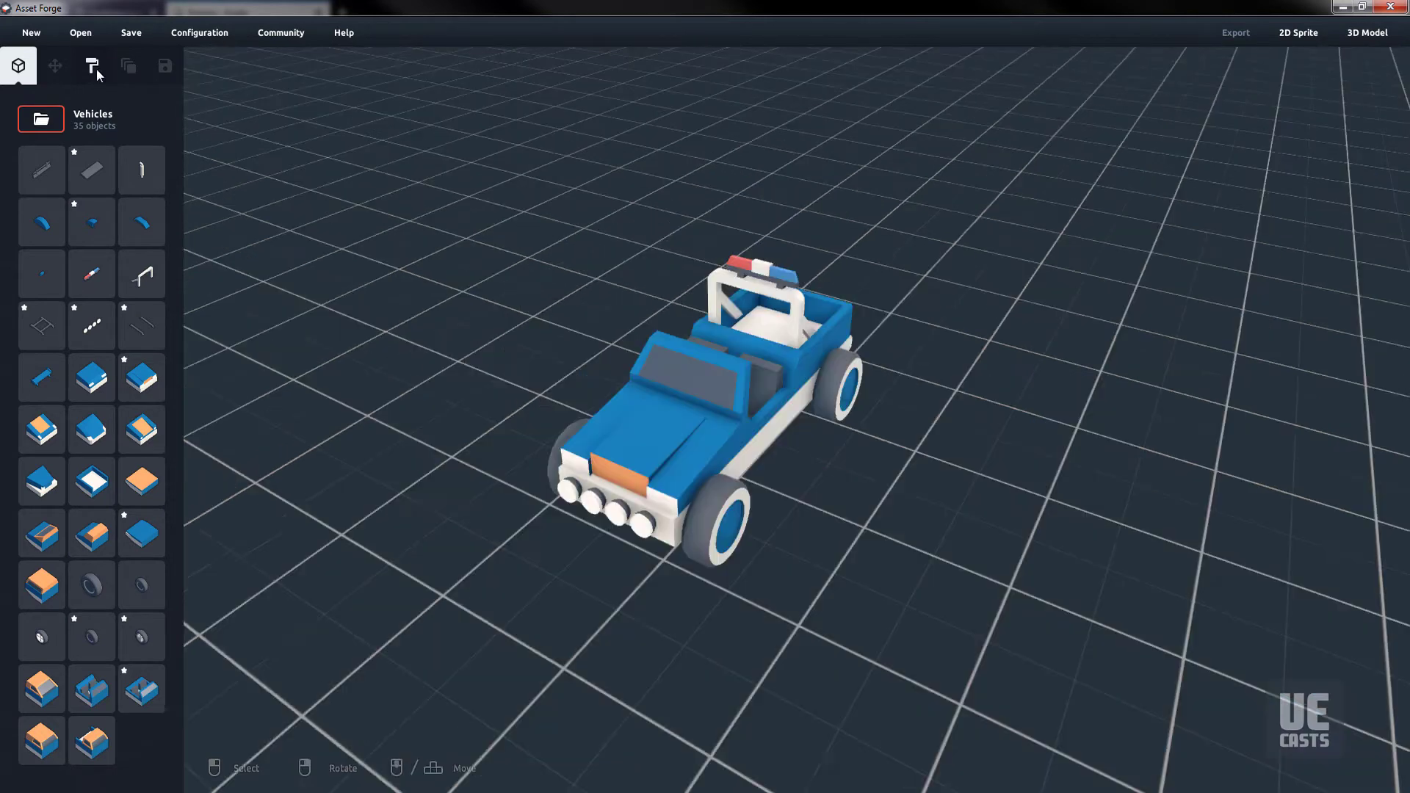
- Add a new white material and paint the pickup's blue hood, cab and cargo bed with it
click(93, 66)
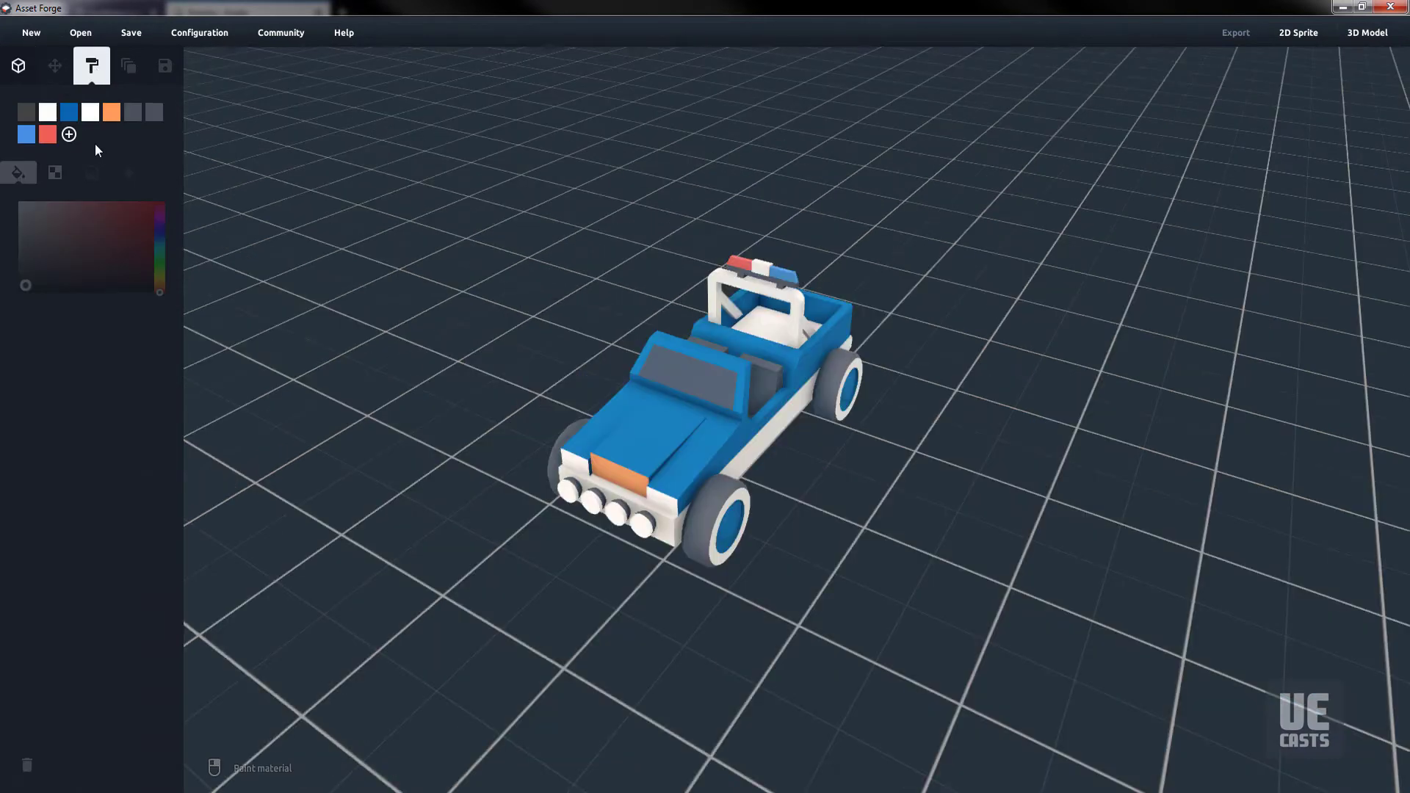
click(46, 133)
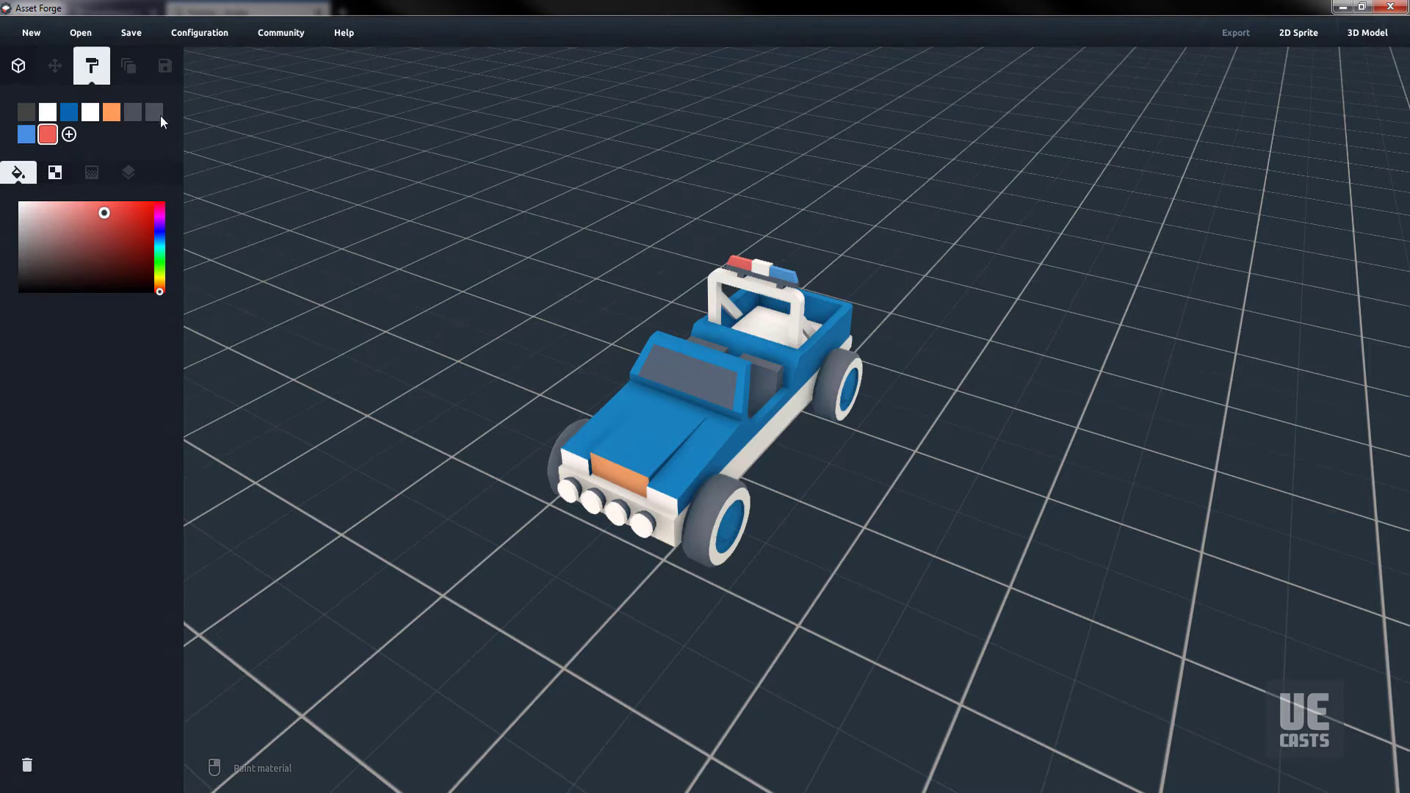
click(70, 135)
click(622, 439)
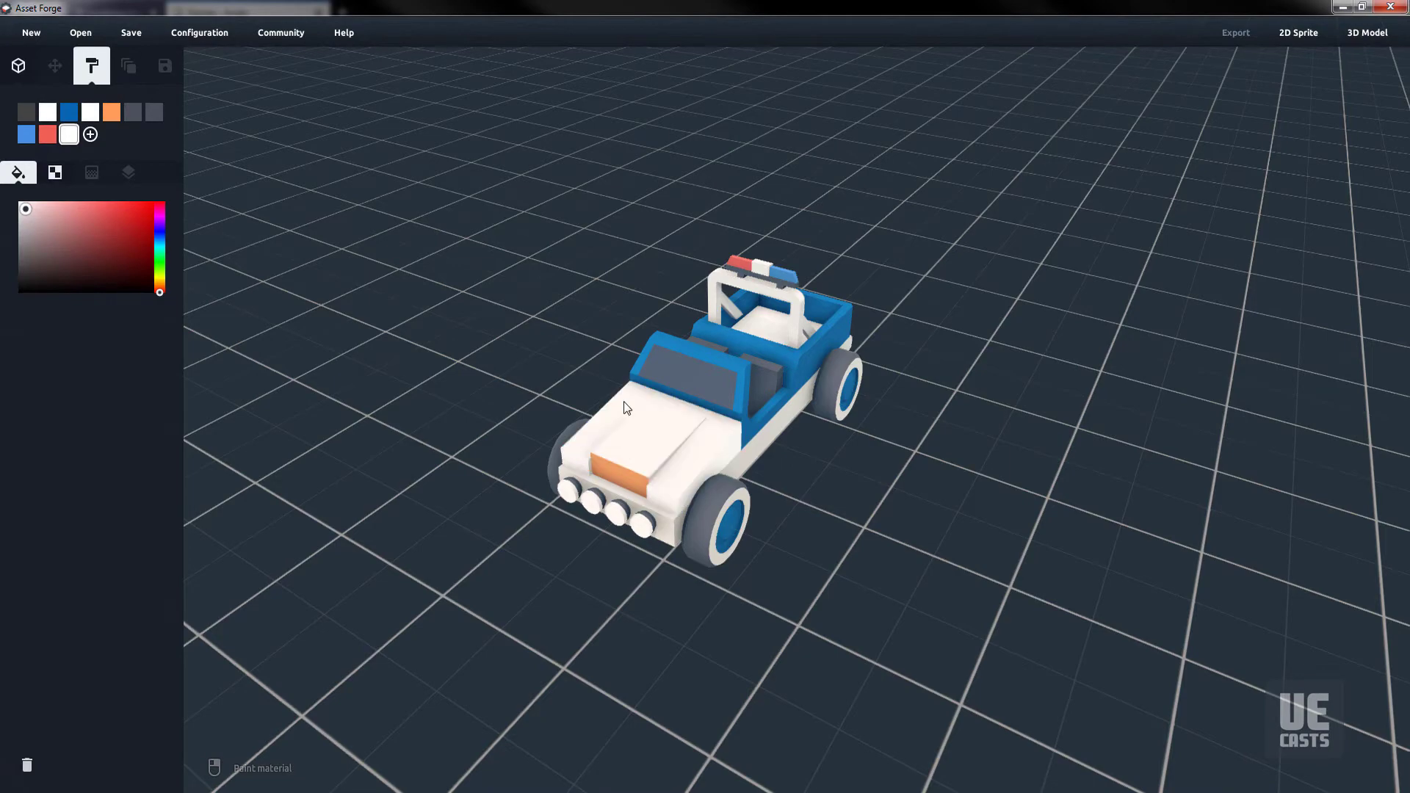
mouse_move(629, 401)
right_down()
mouse_move(694, 430)
mouse_move(682, 440)
right_up()
click(742, 425)
mouse_move(800, 407)
right_down()
mouse_move(657, 455)
mouse_move(823, 437)
right_up()
click(751, 435)
- Paint the pickup's orange front grille with the red material
click(48, 135)
click(633, 473)
right_drag(633, 473, 673, 367)
- Darken the dark grey material to pure black and paint the side panel, hood and cab with it
click(26, 111)
click(711, 446)
drag(27, 253, 27, 308)
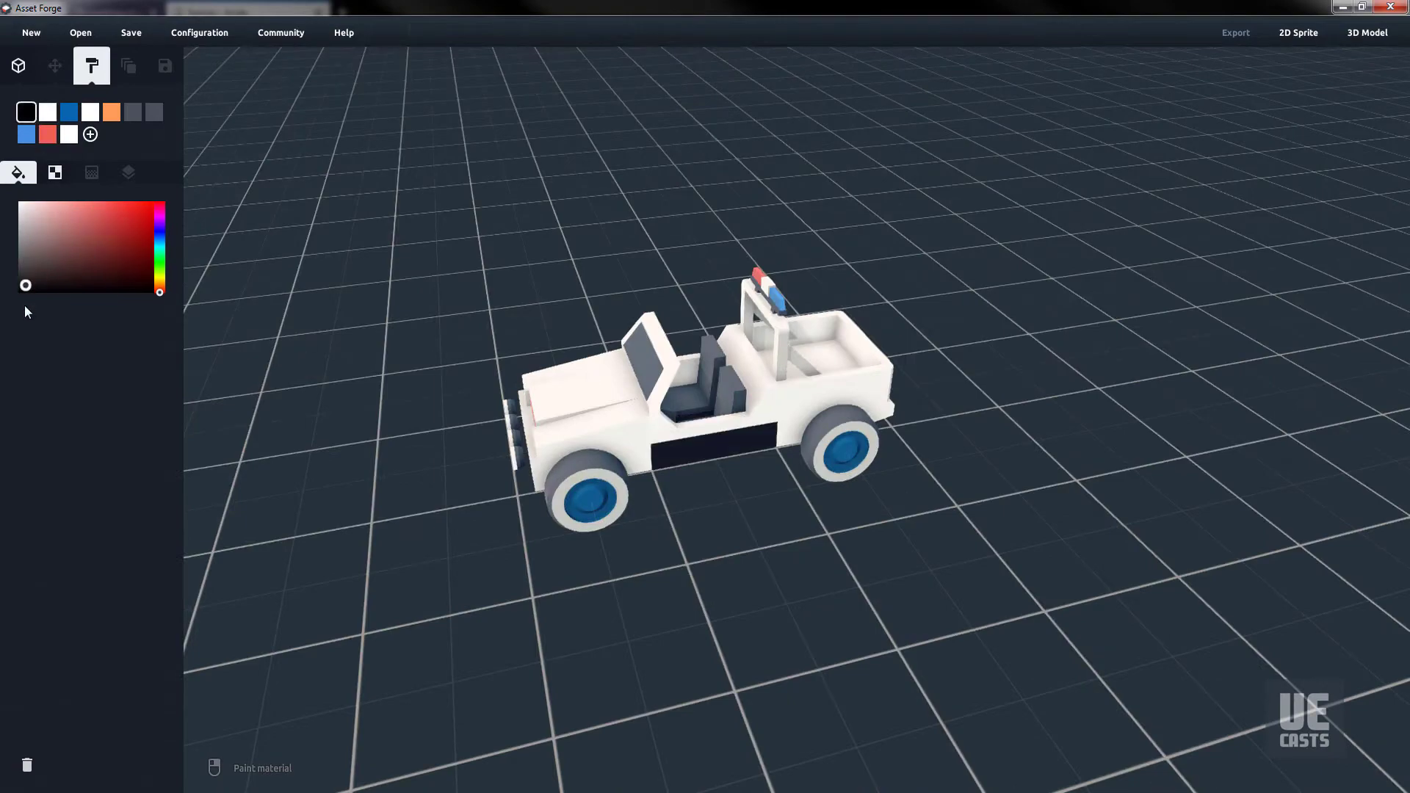
click(659, 382)
right_drag(477, 411, 585, 404)
click(687, 434)
mouse_move(687, 434)
right_down()
mouse_move(858, 438)
mouse_move(619, 447)
right_up()
- Paint the outer tyre faces of the wheels on both sides of the pickup black
click(591, 457)
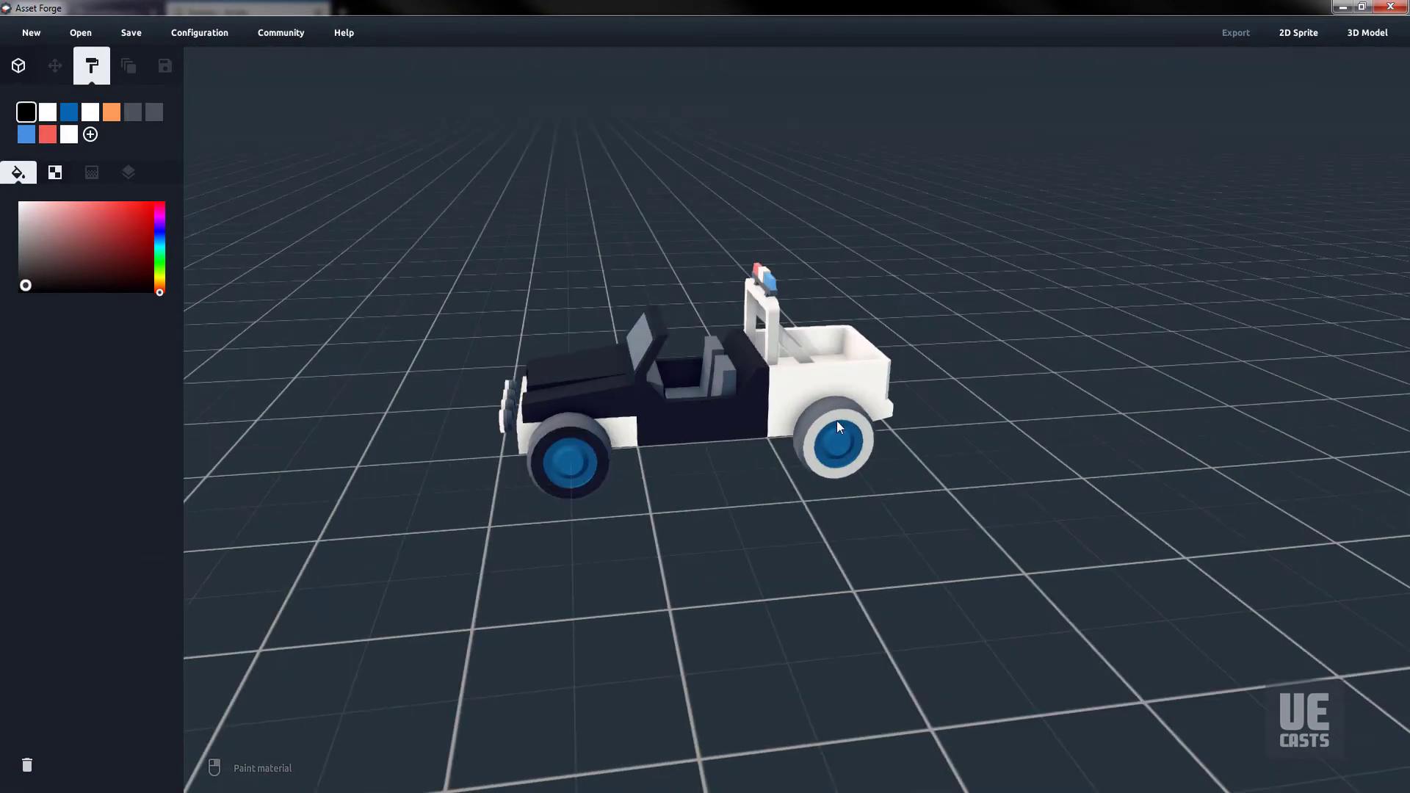
click(836, 420)
right_drag(382, 430, 641, 425)
click(608, 418)
click(789, 450)
- Paint the blue hubs of all four wheels with the new white material
click(69, 135)
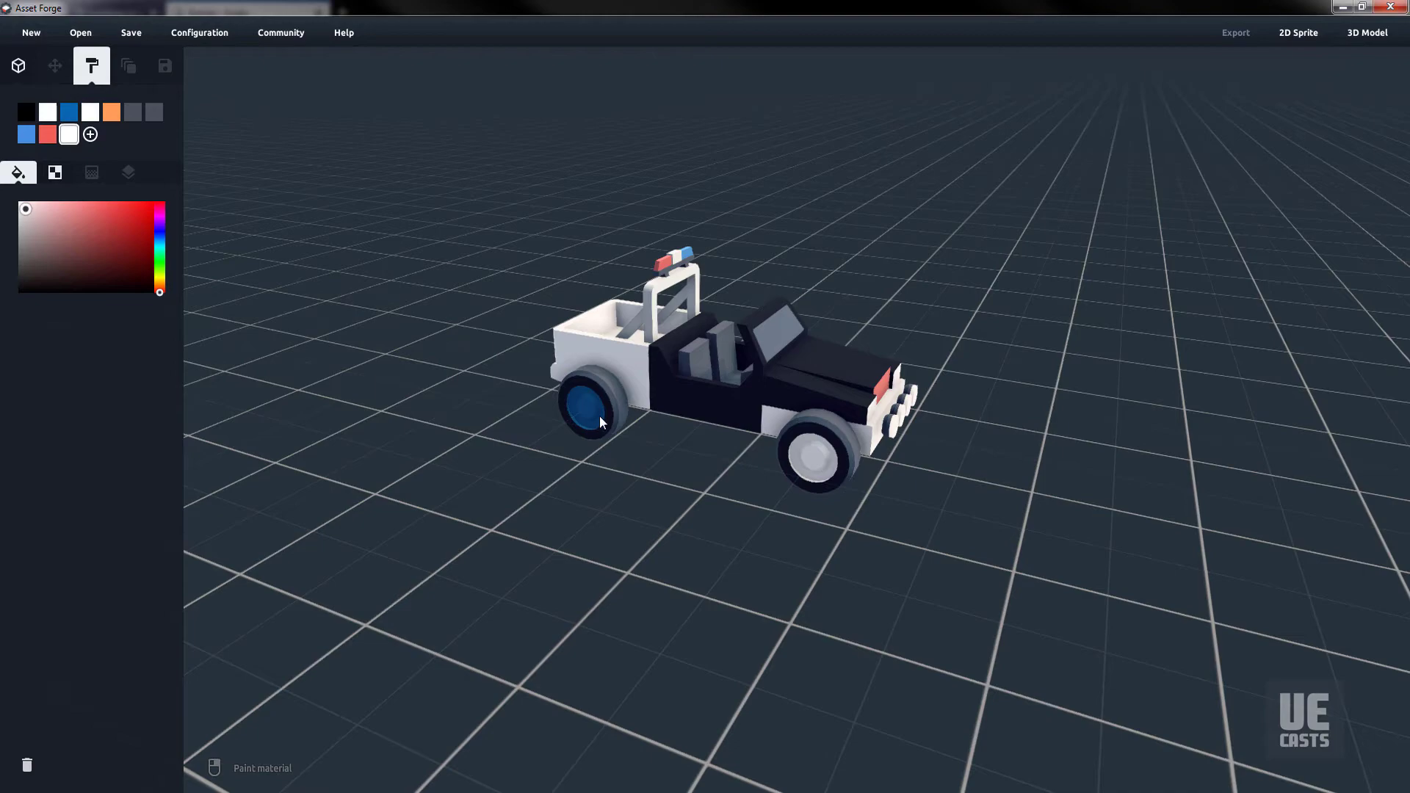
click(597, 415)
right_drag(816, 430, 576, 438)
click(616, 454)
click(854, 408)
- Paint the pickup's remaining tyre surfaces and chassis parts black
mouse_move(845, 415)
right_down()
mouse_move(602, 470)
mouse_move(695, 478)
mouse_move(952, 382)
mouse_move(783, 434)
right_up()
click(27, 114)
click(683, 466)
click(782, 439)
- Paint the seats white and the roll bar behind them black
click(67, 135)
click(656, 418)
mouse_move(661, 422)
right_down()
mouse_move(823, 459)
mouse_move(653, 456)
mouse_move(658, 355)
right_up()
click(26, 112)
right_drag(566, 312, 814, 451)
- Save the model as police-car in E:\UECASTS Courses\Intro to Asset Forge and UE\ep2\models\
key(ctrl+s)
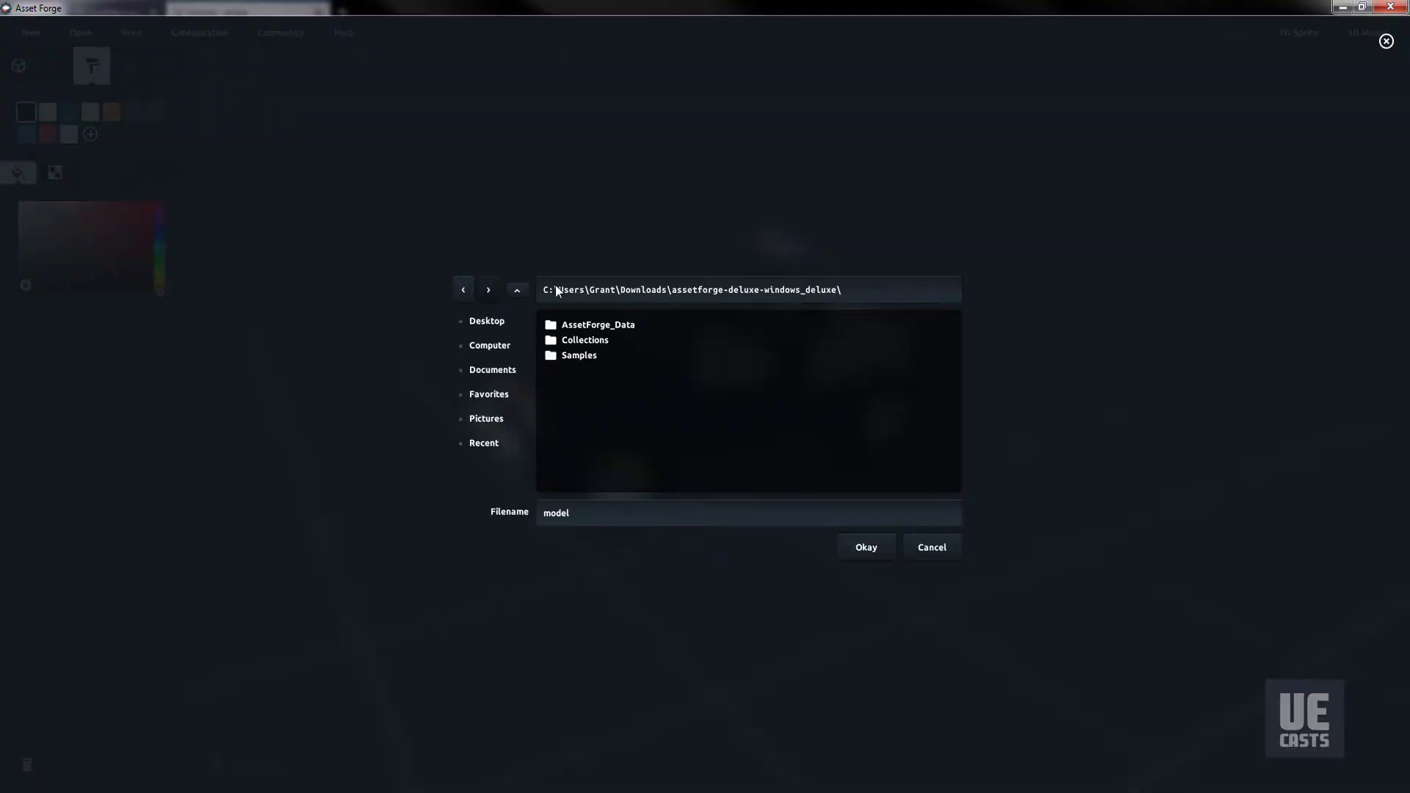
click(657, 289)
text(E:\UECASTS Courses\Intro to Asset Forge and UE\ep2\models\)
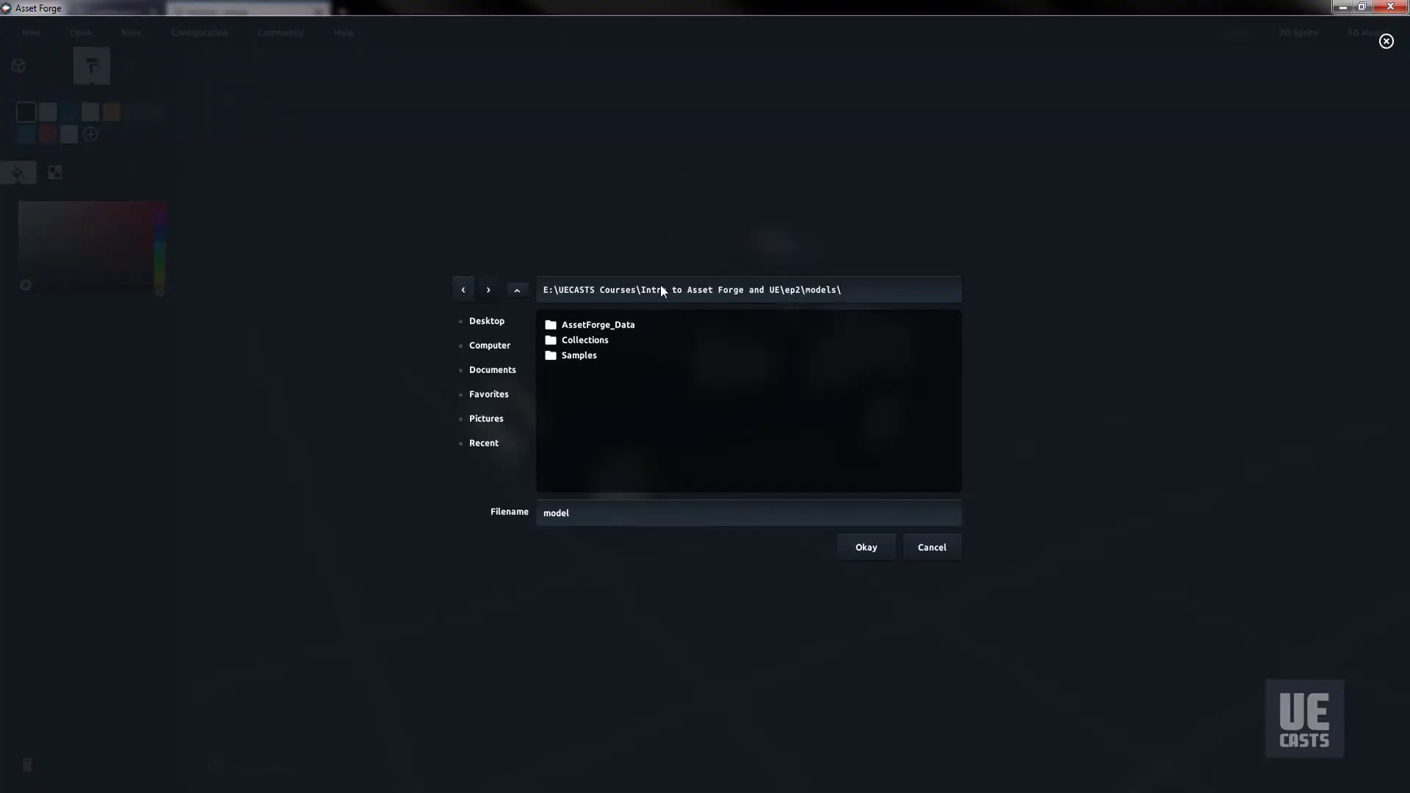
key(Return)
double_click(632, 508)
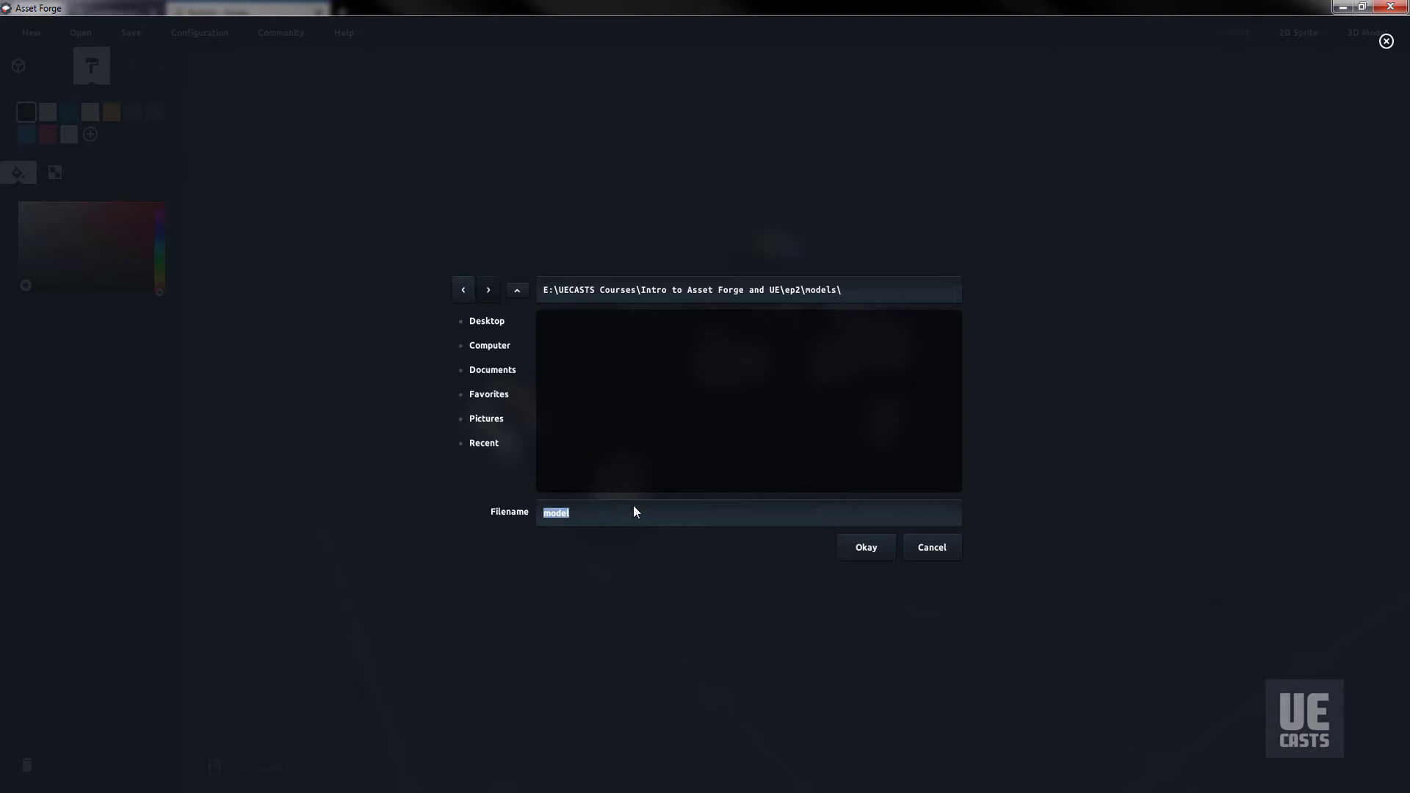
text(police-car)
click(864, 547)
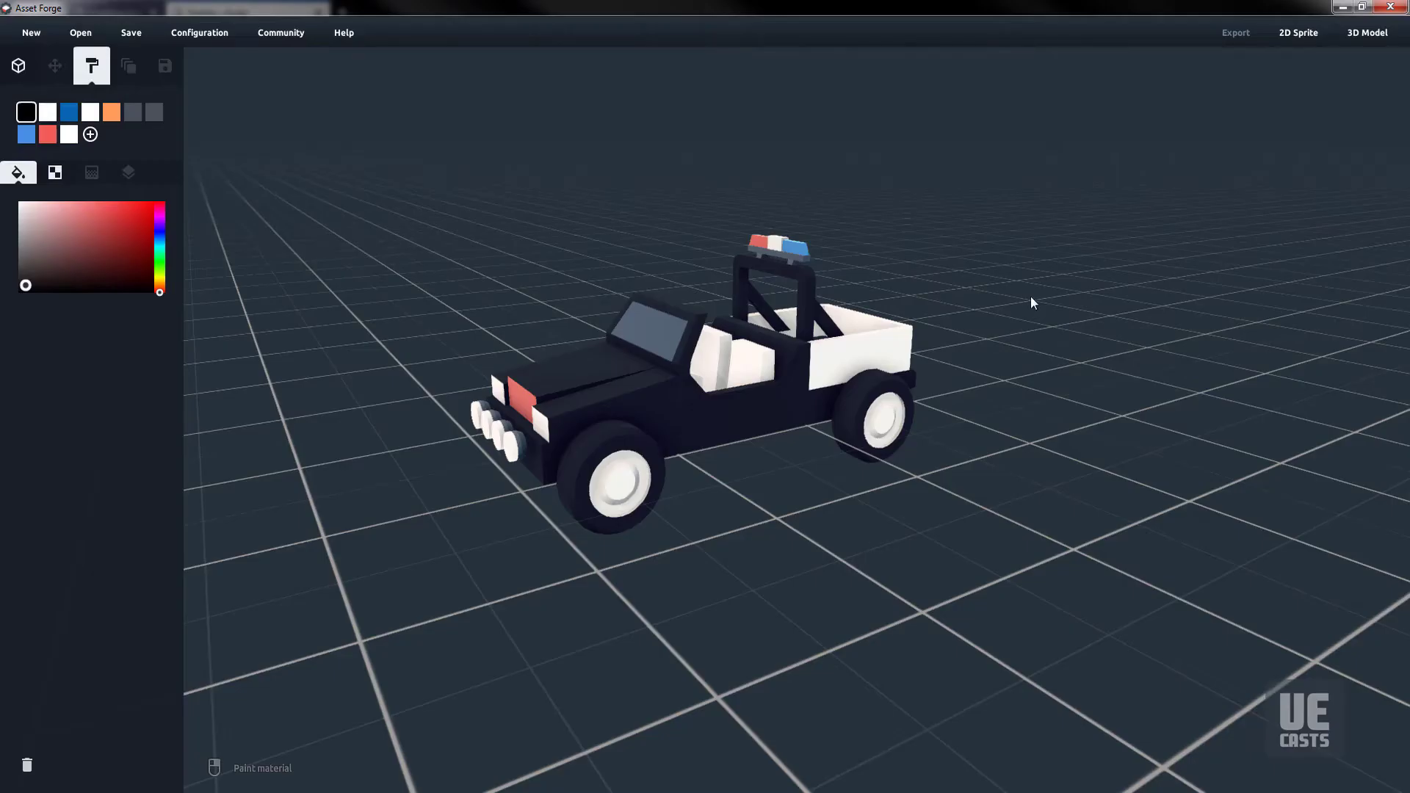
- Export the pickup with its textures as an FBX file named police-car
click(1376, 40)
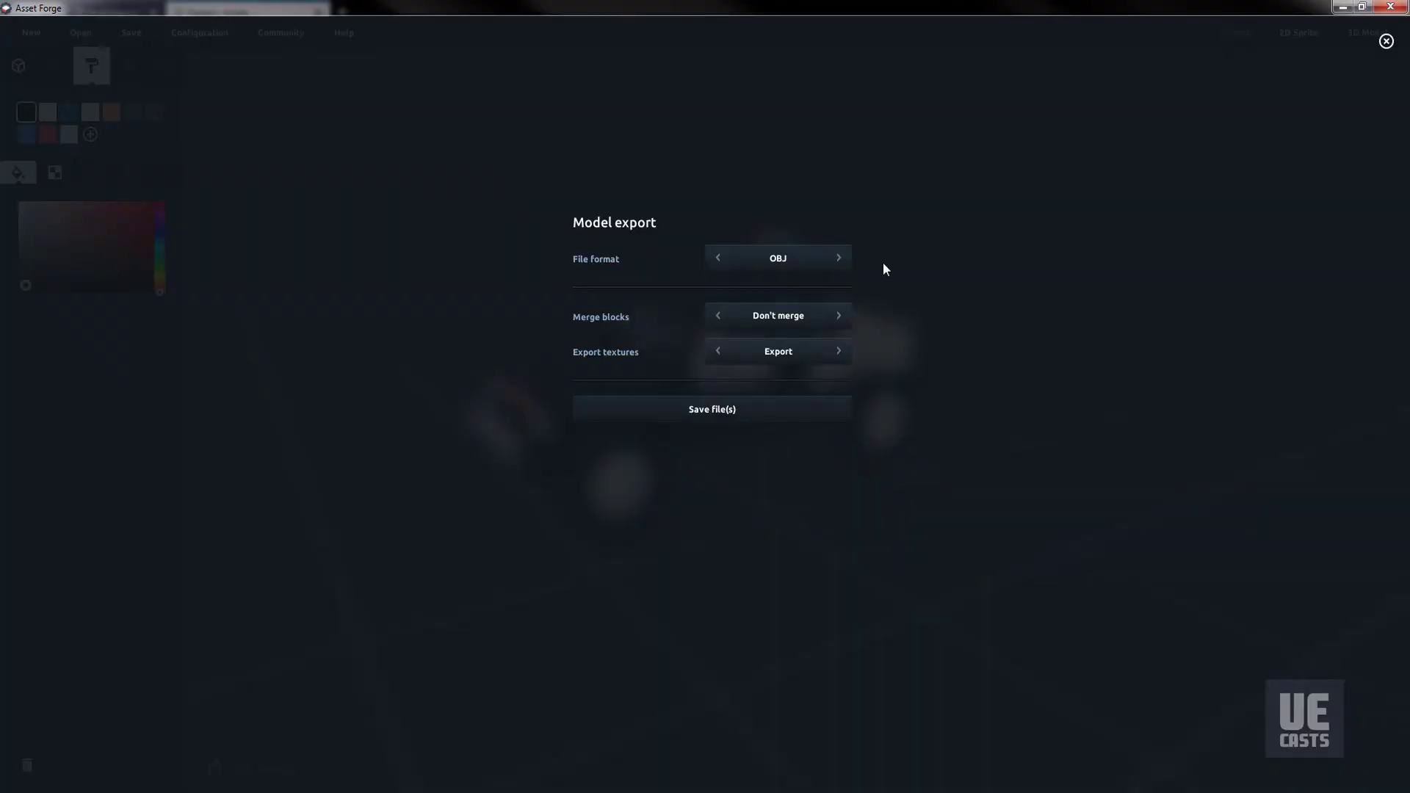
click(838, 258)
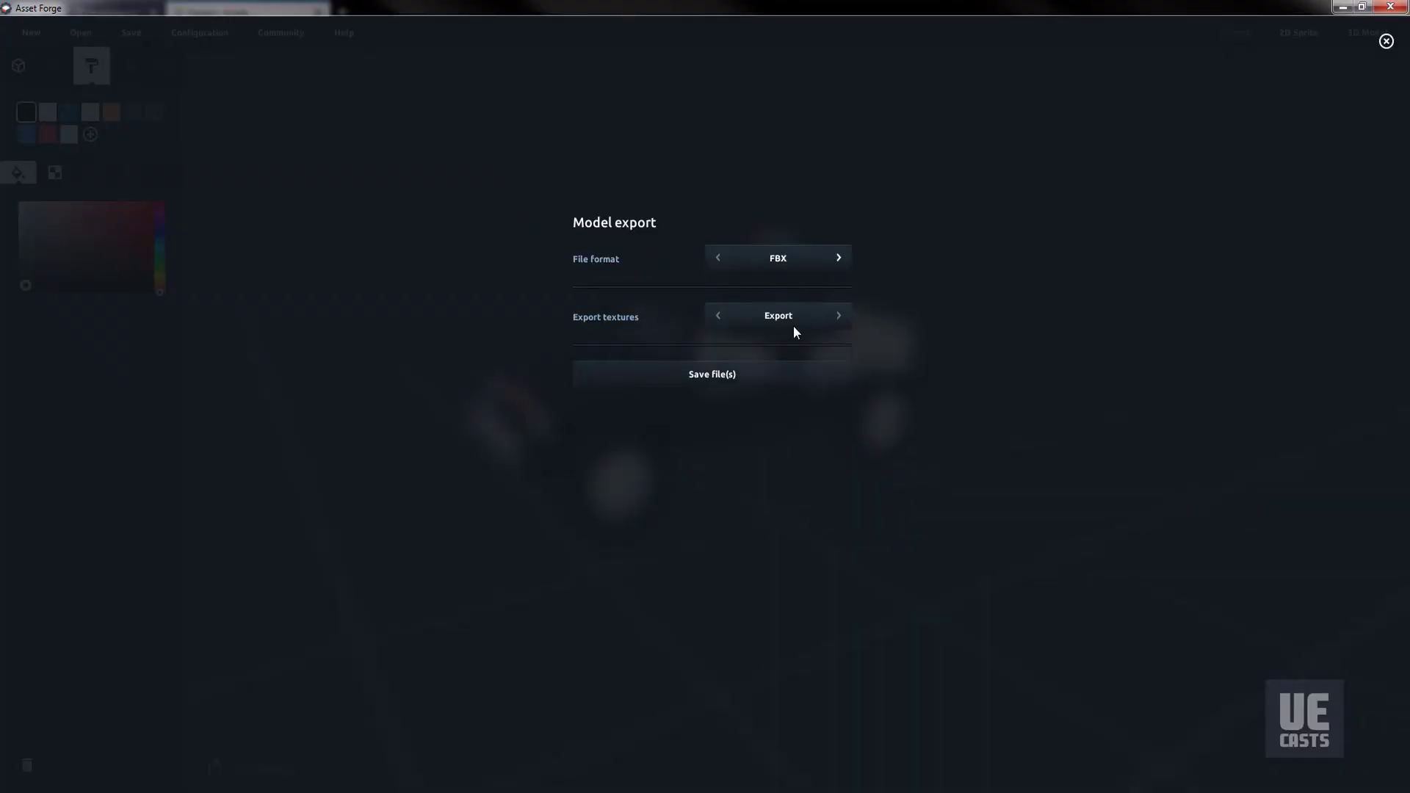
click(741, 373)
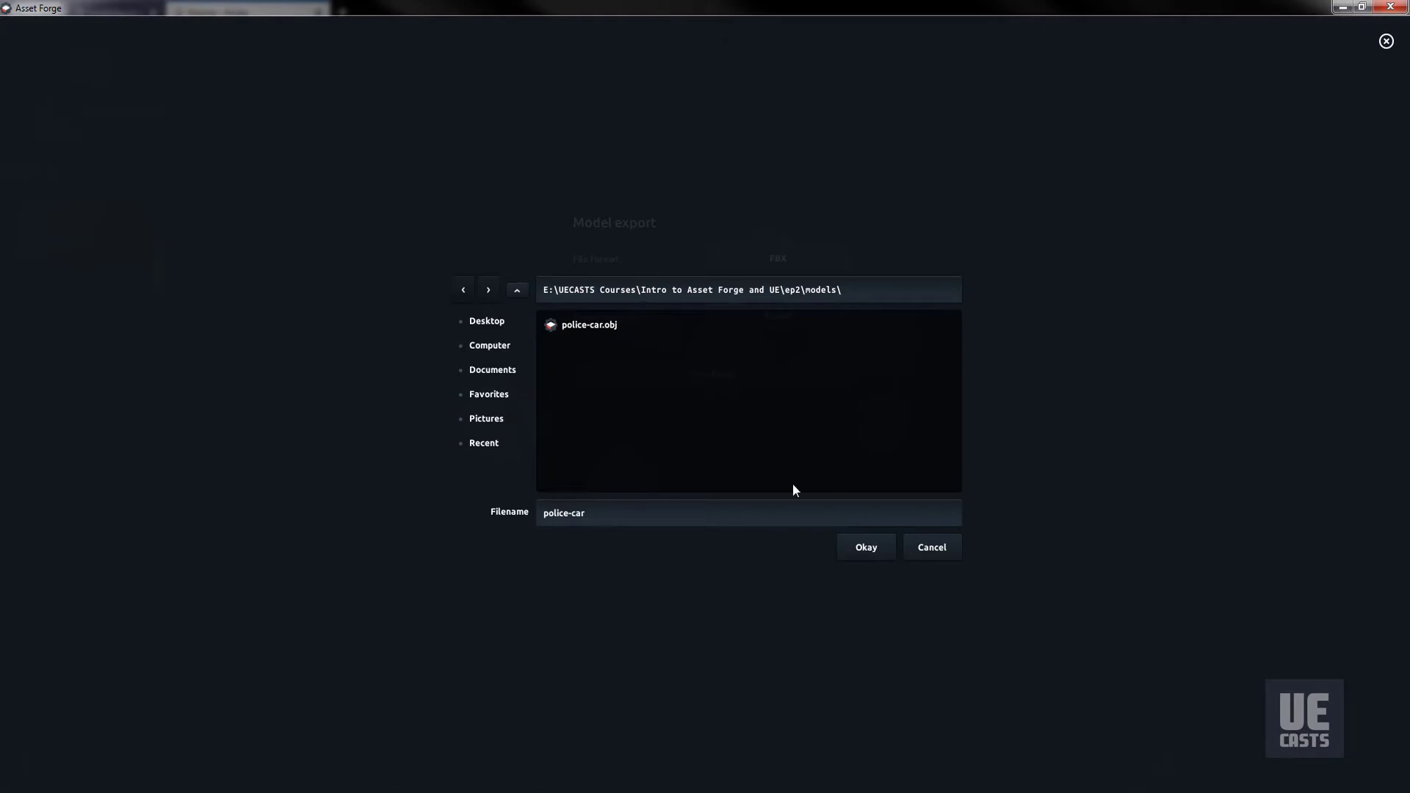
click(866, 549)
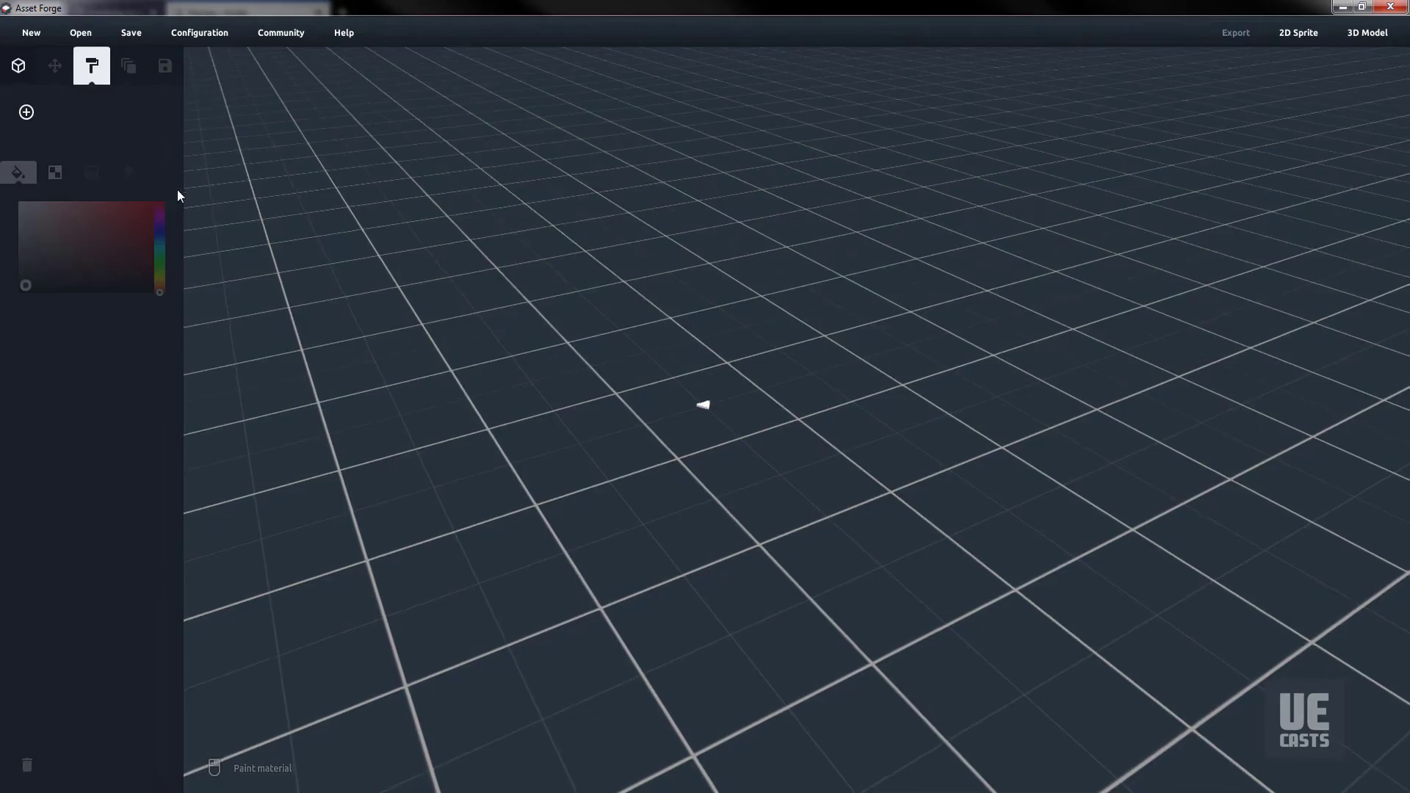
- Place a cube from the Primitives collection in the empty scene and reshape it into a long, flat strip
click(18, 66)
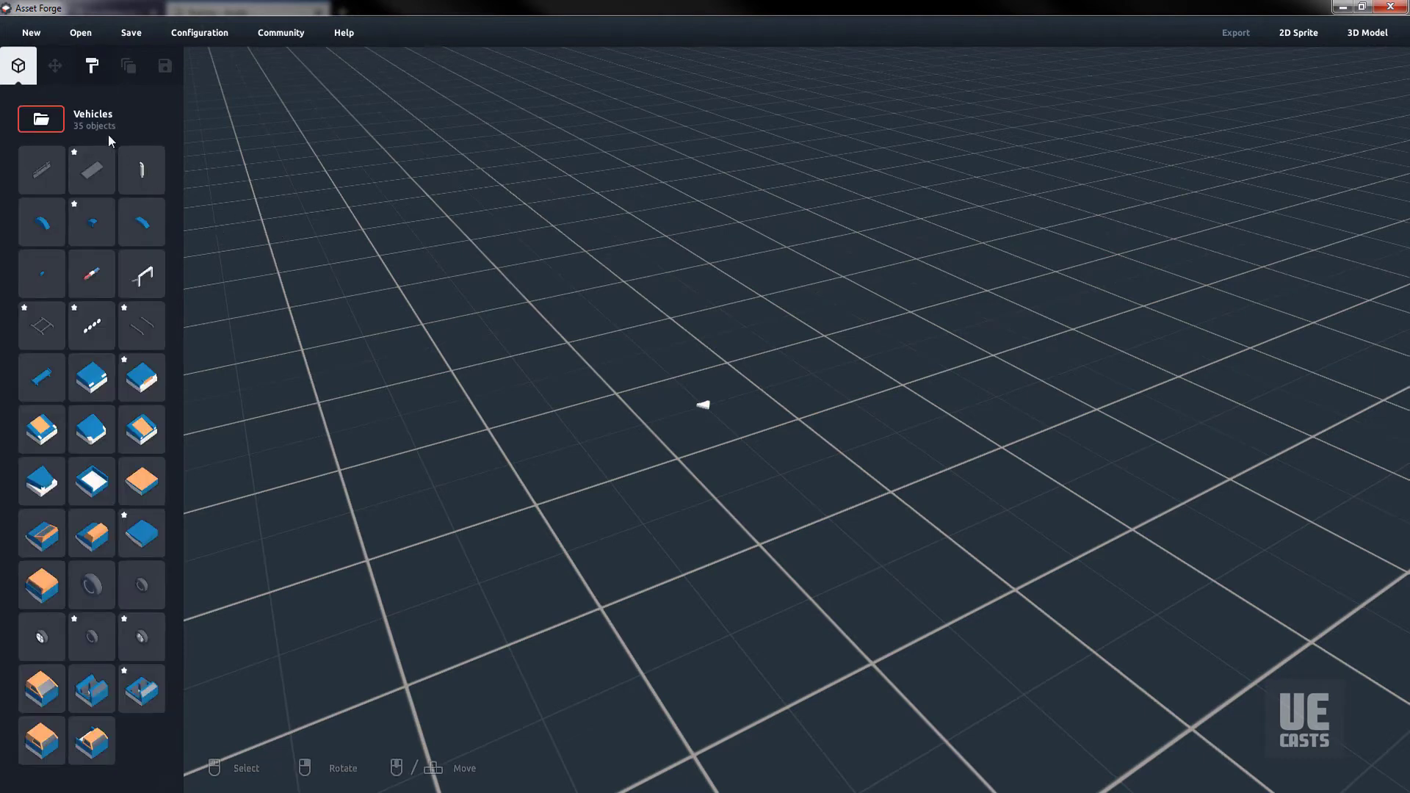
click(61, 123)
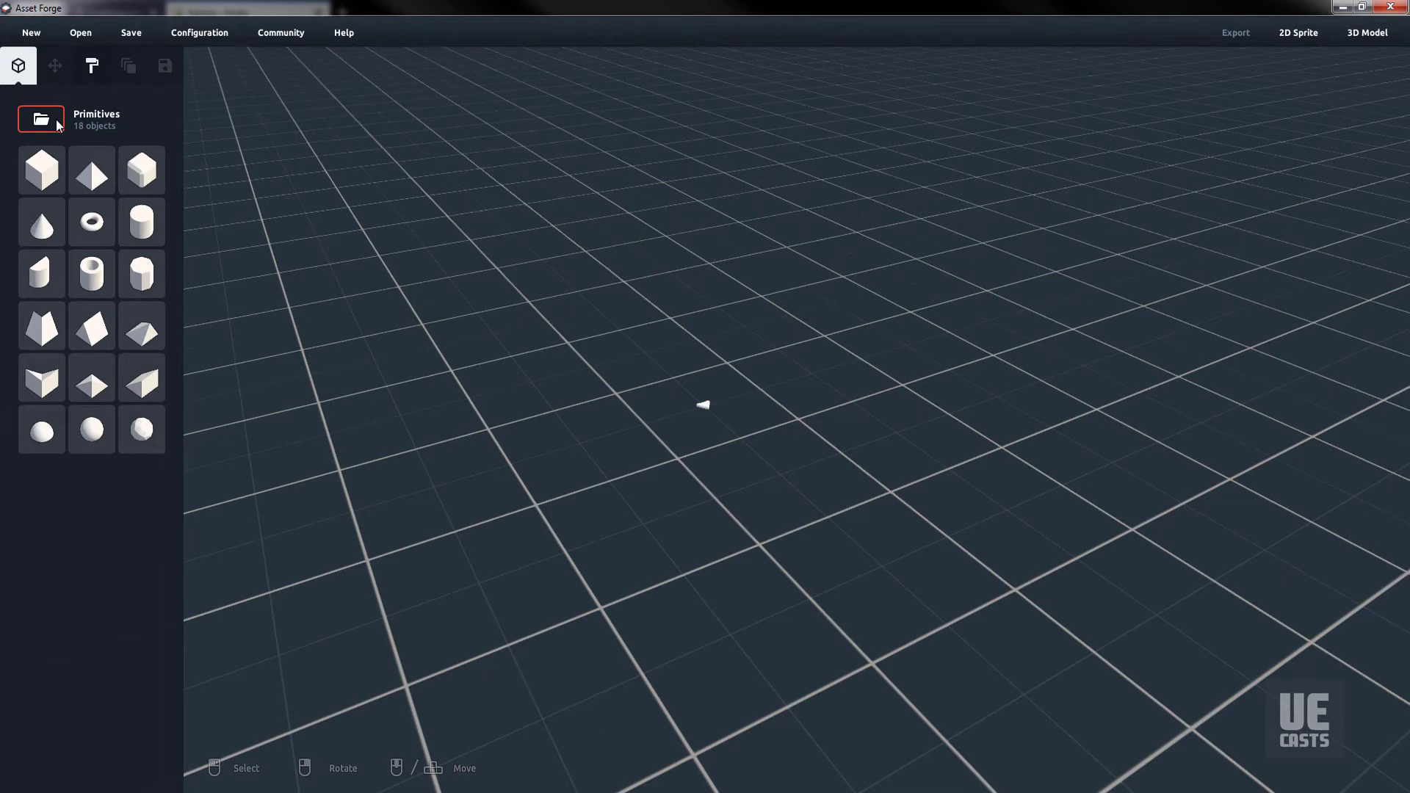
drag(48, 181, 642, 407)
drag(708, 253, 339, 534)
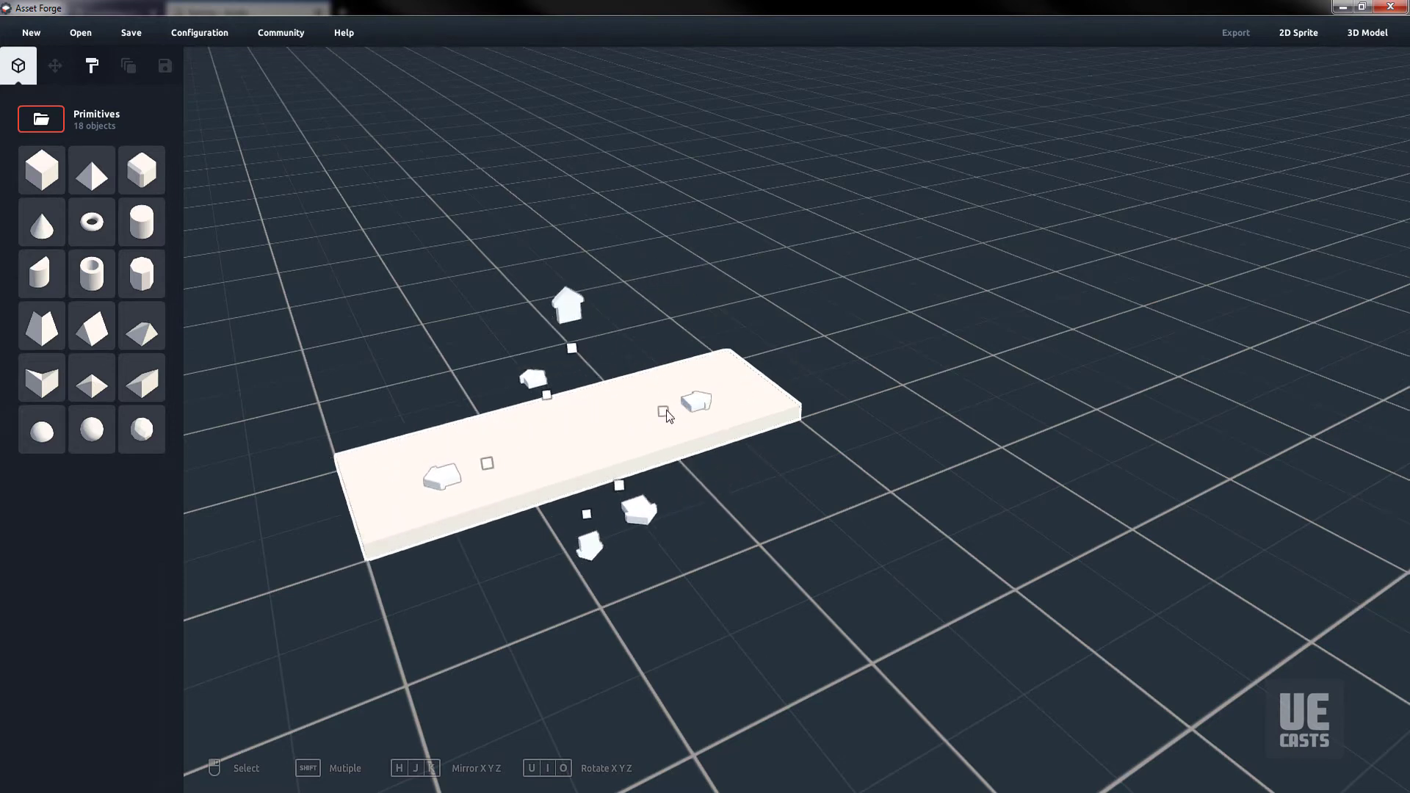
drag(657, 413, 968, 319)
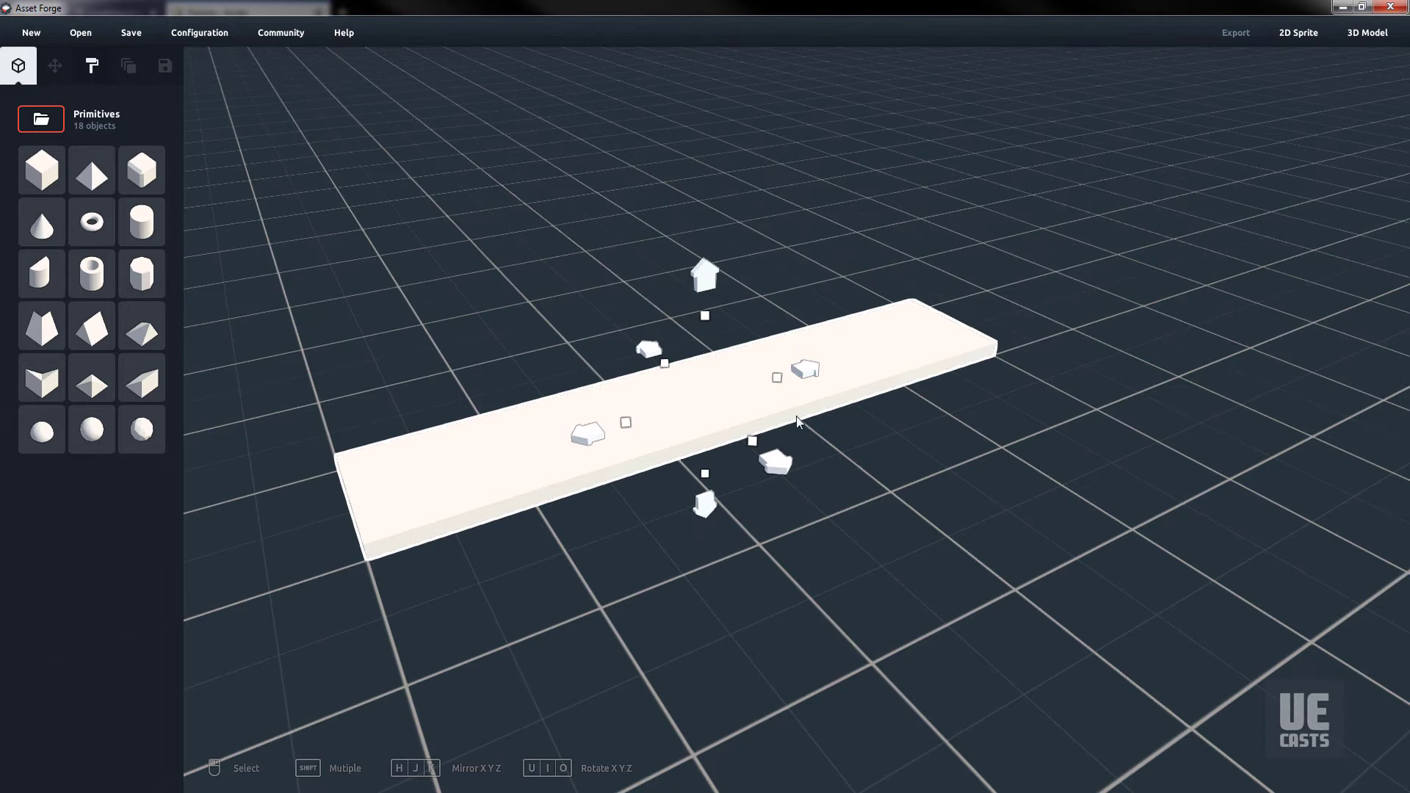
- Extend the flat strip sideways and lengthwise into a large rectangular floor slab
drag(752, 442, 903, 574)
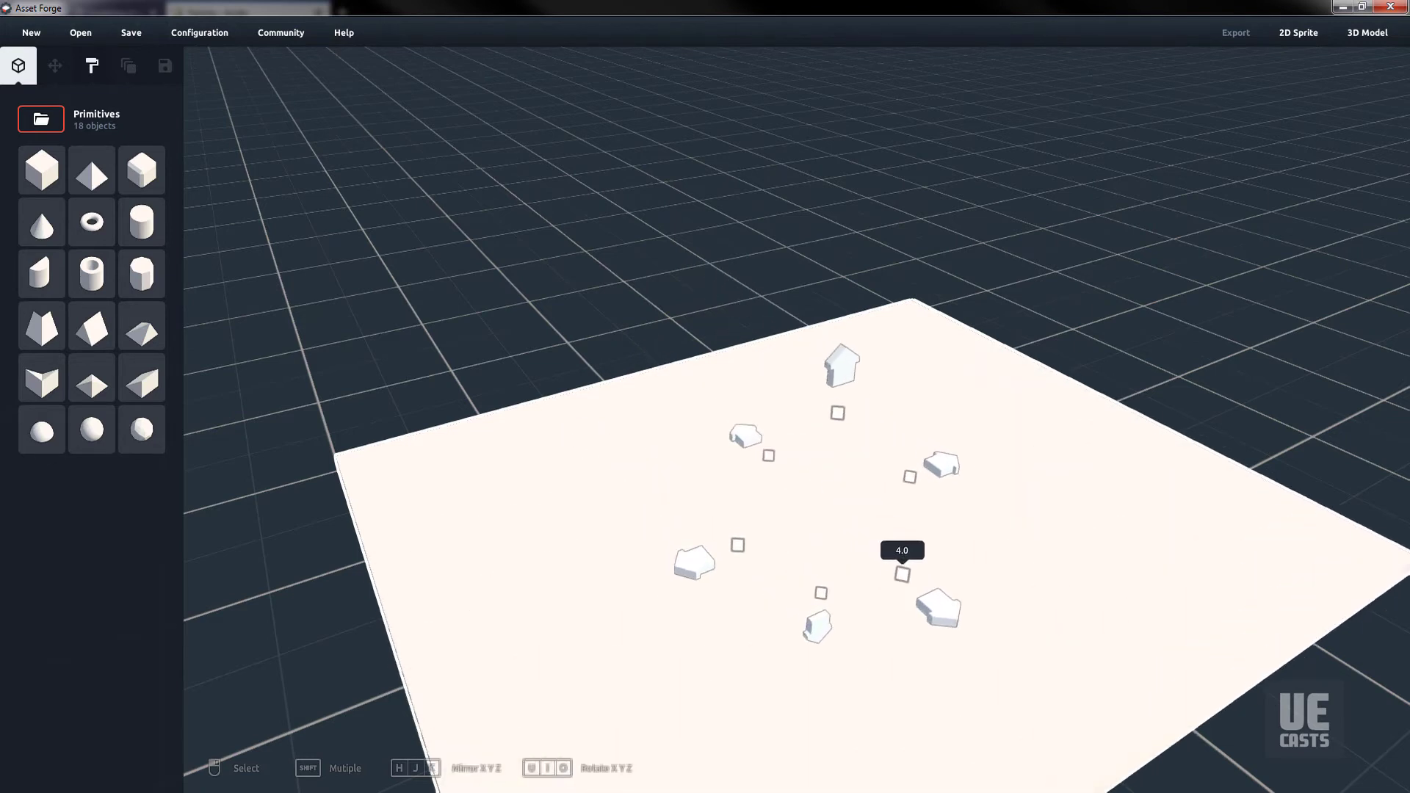
drag(768, 455, 173, 38)
drag(661, 358, 95, 18)
right_drag(588, 272, 805, 327)
scroll(805, 328, down, 4)
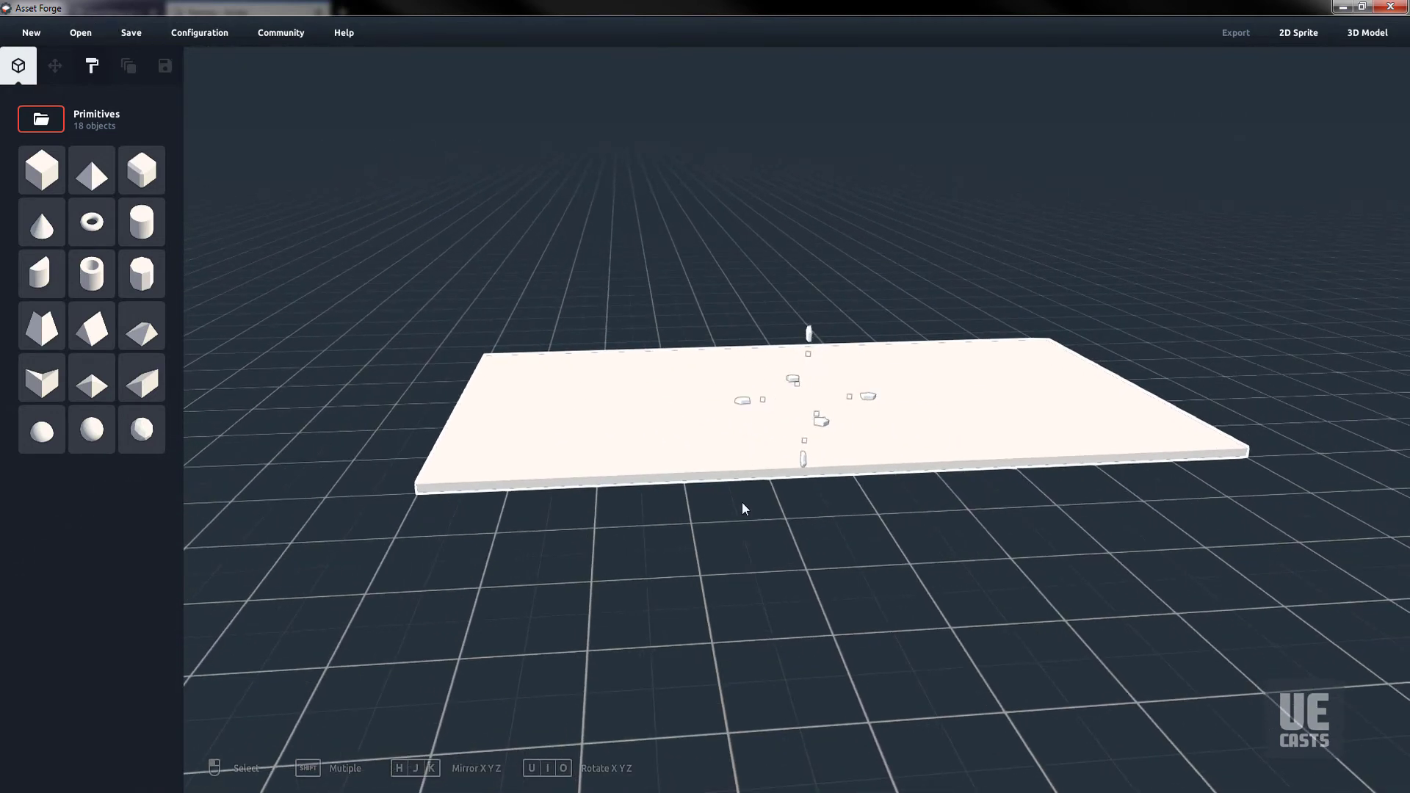
right_drag(743, 526, 554, 449)
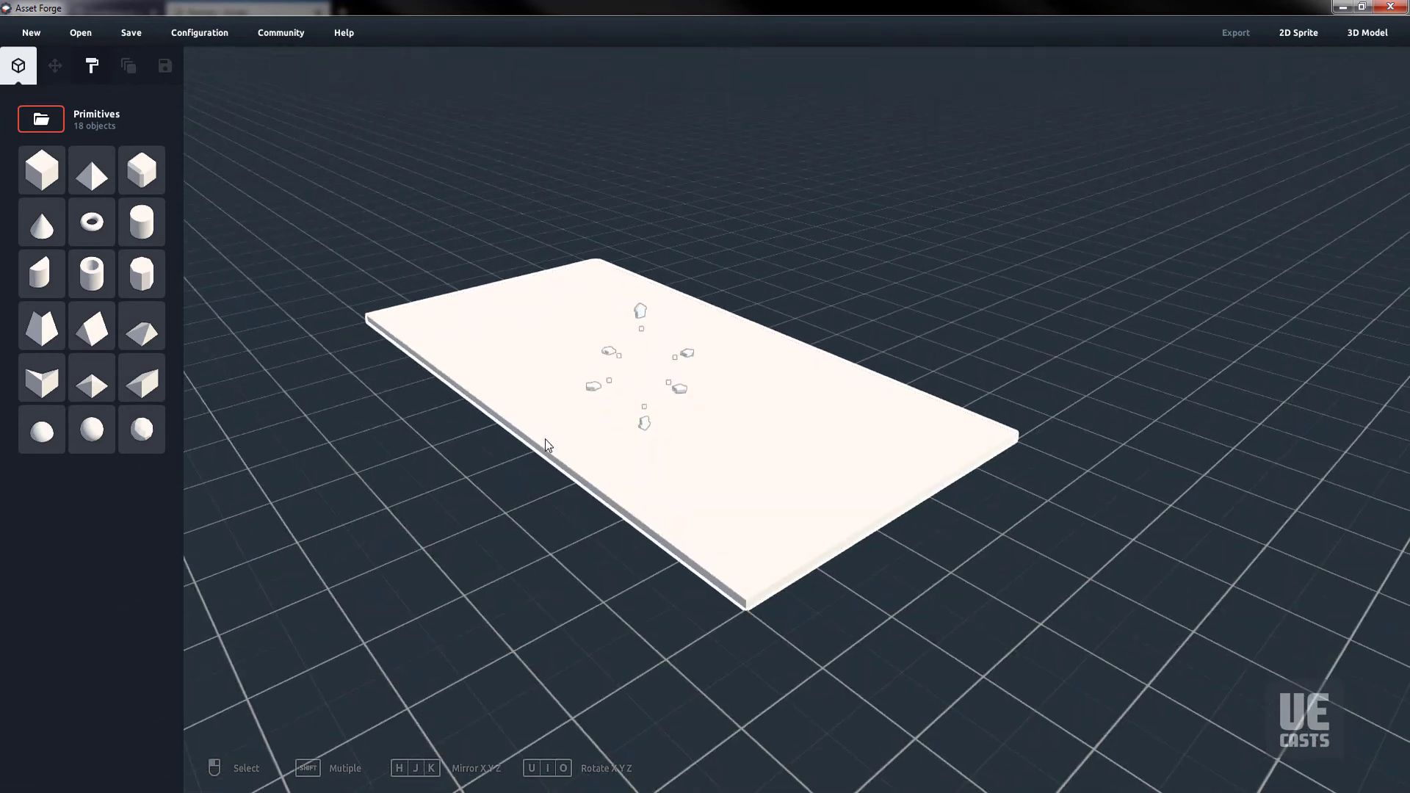
- Paint the floor slab with the greyish textured material
click(92, 65)
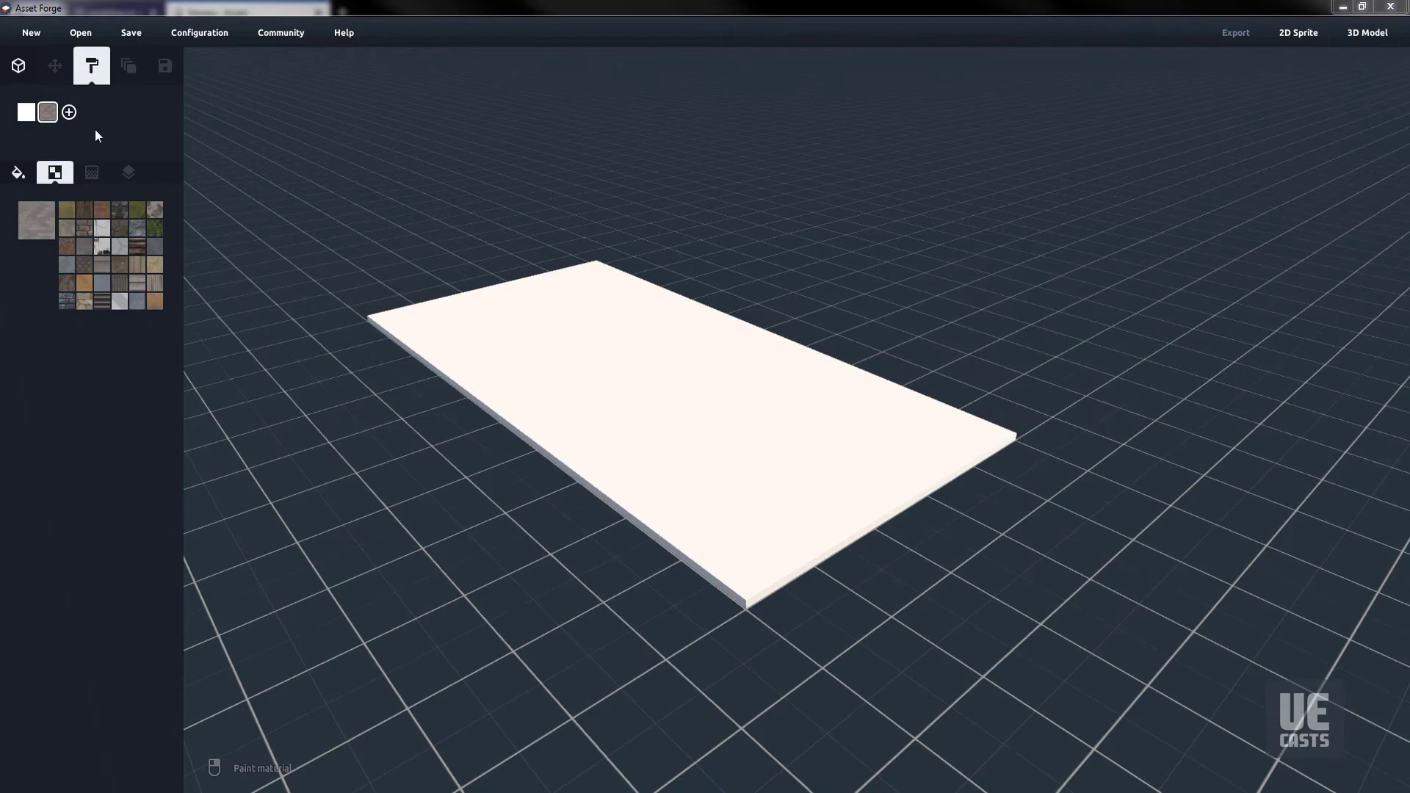
click(51, 110)
click(635, 355)
mouse_move(812, 426)
right_down()
mouse_move(768, 490)
mouse_move(689, 493)
right_up()
scroll(683, 499, up, 5)
scroll(705, 493, down, 6)
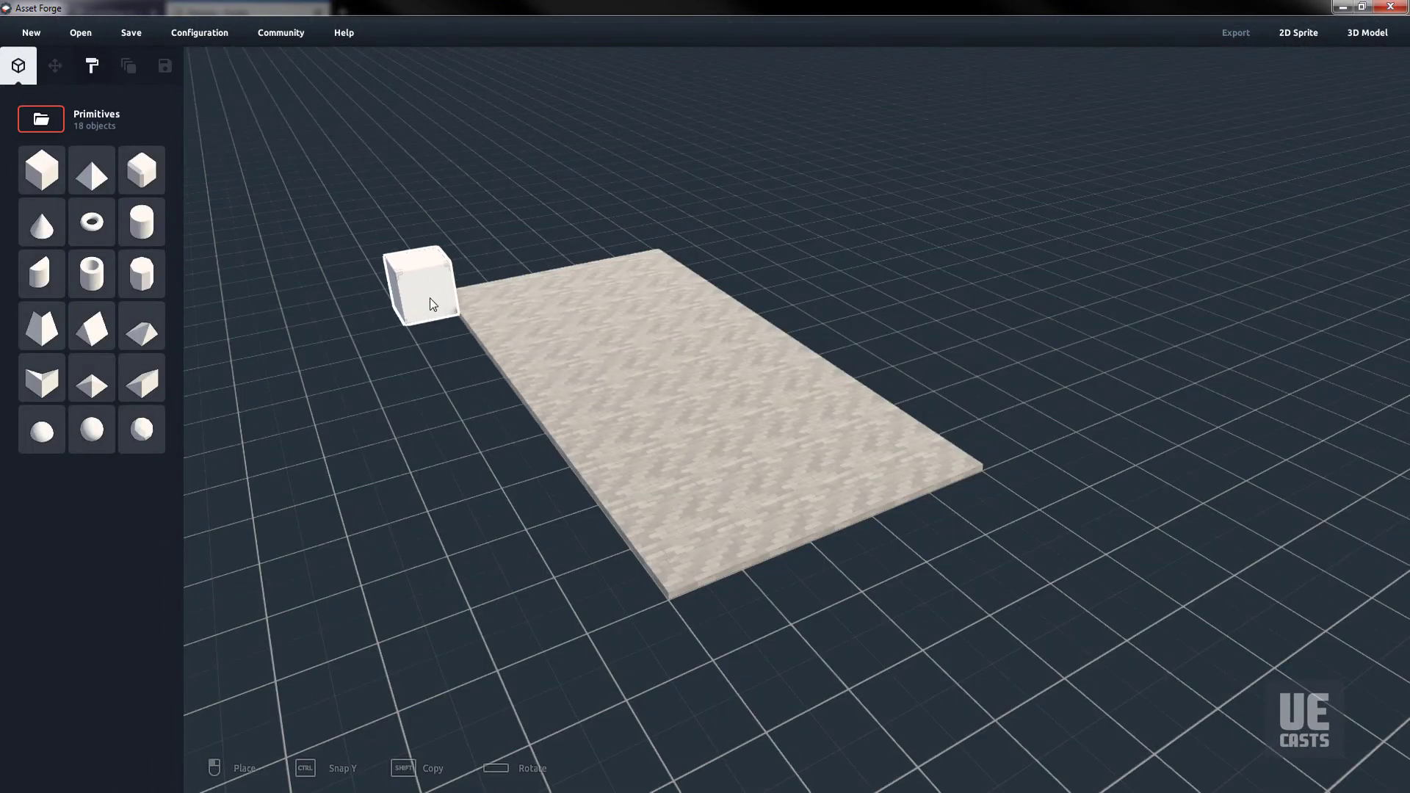
- Shape a cube into a thin, low wall 10.0 long, running along one long edge of the floor slab
drag(432, 305, 625, 592)
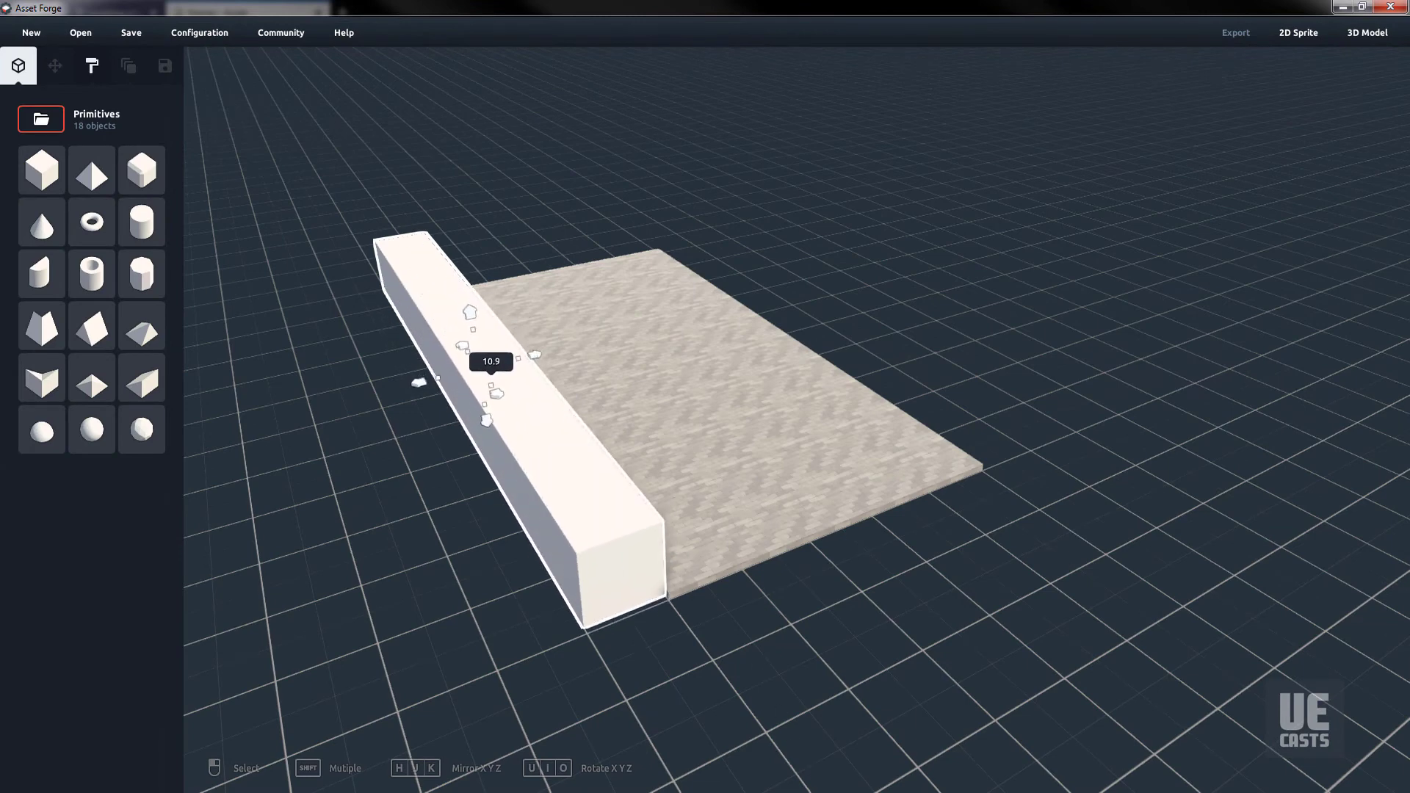
mouse_move(491, 385)
mouse_down()
mouse_move(450, 375)
mouse_move(479, 368)
mouse_up()
right_drag(417, 345, 538, 325)
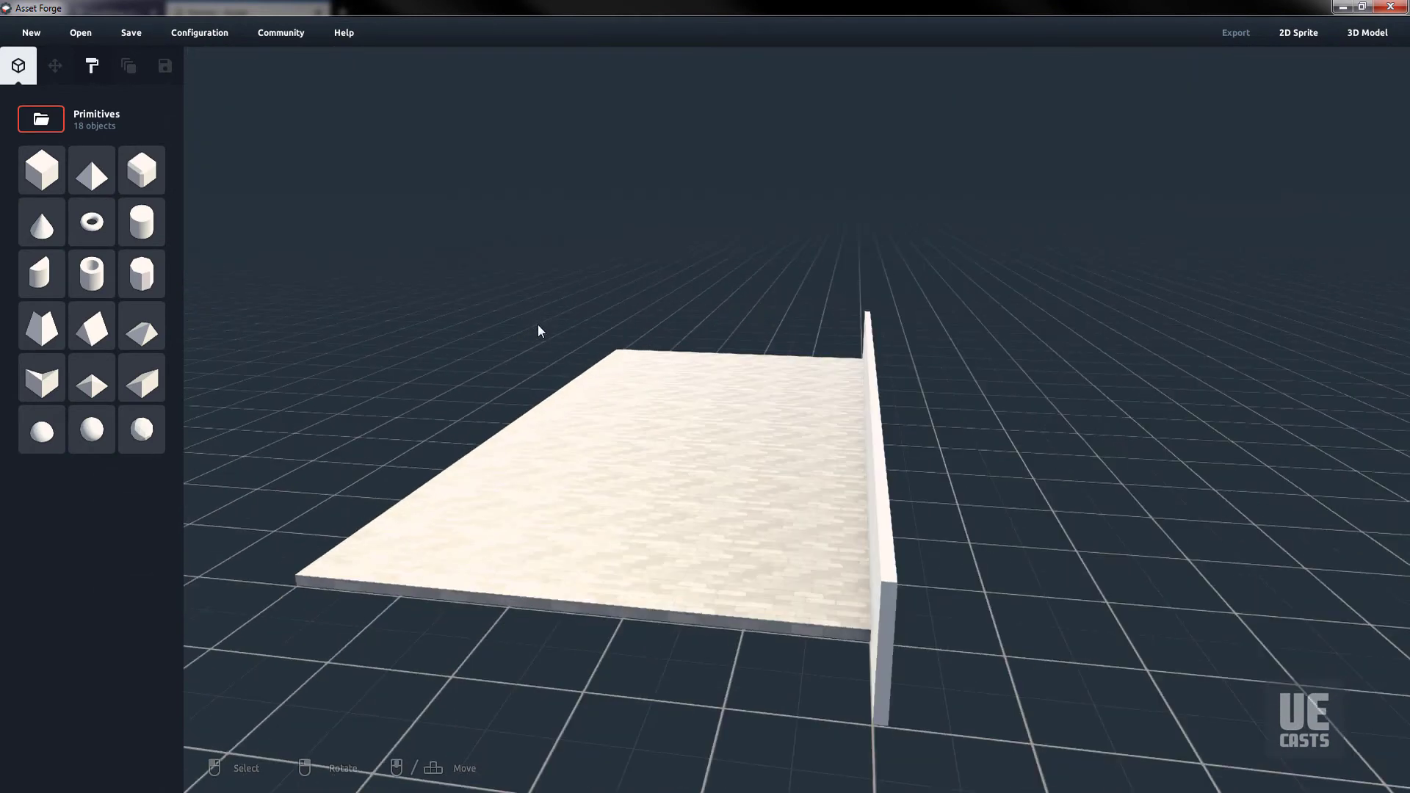
click(885, 656)
right_drag(858, 665, 993, 682)
drag(888, 313, 851, 318)
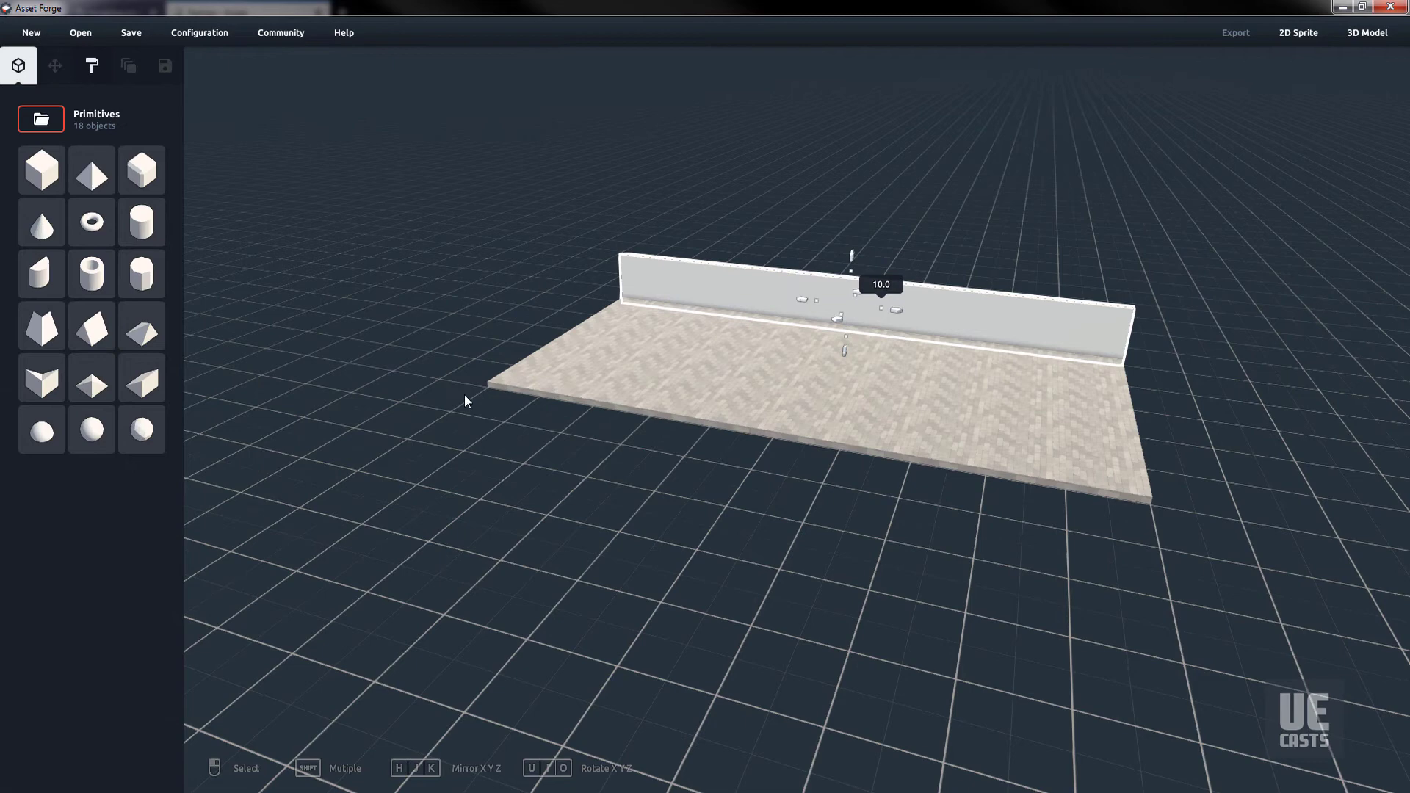
right_drag(464, 394, 572, 404)
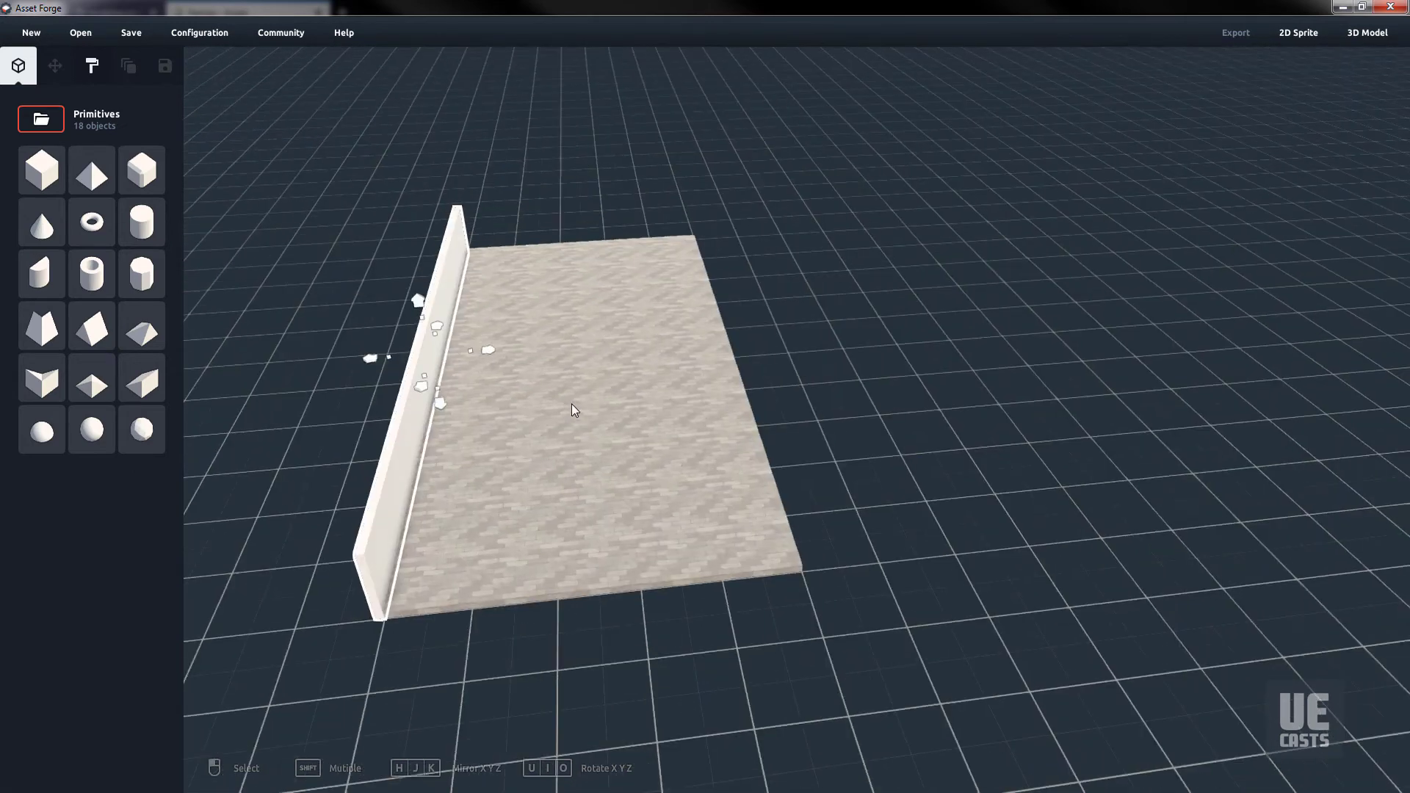
- Add a matching thin wall along the opposite long edge of the floor slab
click(44, 177)
click(704, 246)
drag(725, 235, 880, 743)
drag(763, 335, 792, 415)
- Save the walled floor piece as straight-section in the ep2\models folder
click(131, 32)
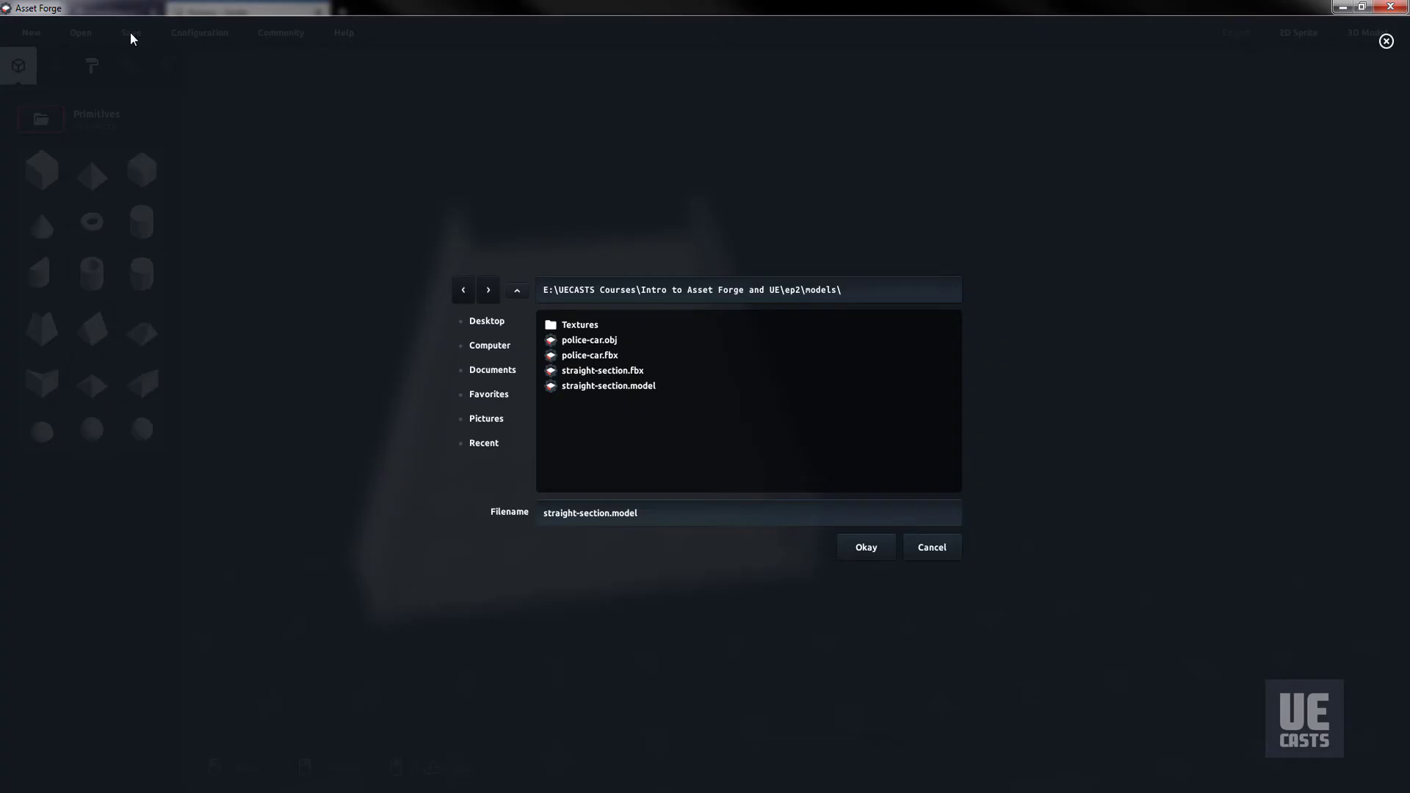
click(652, 512)
click(653, 512)
click(866, 550)
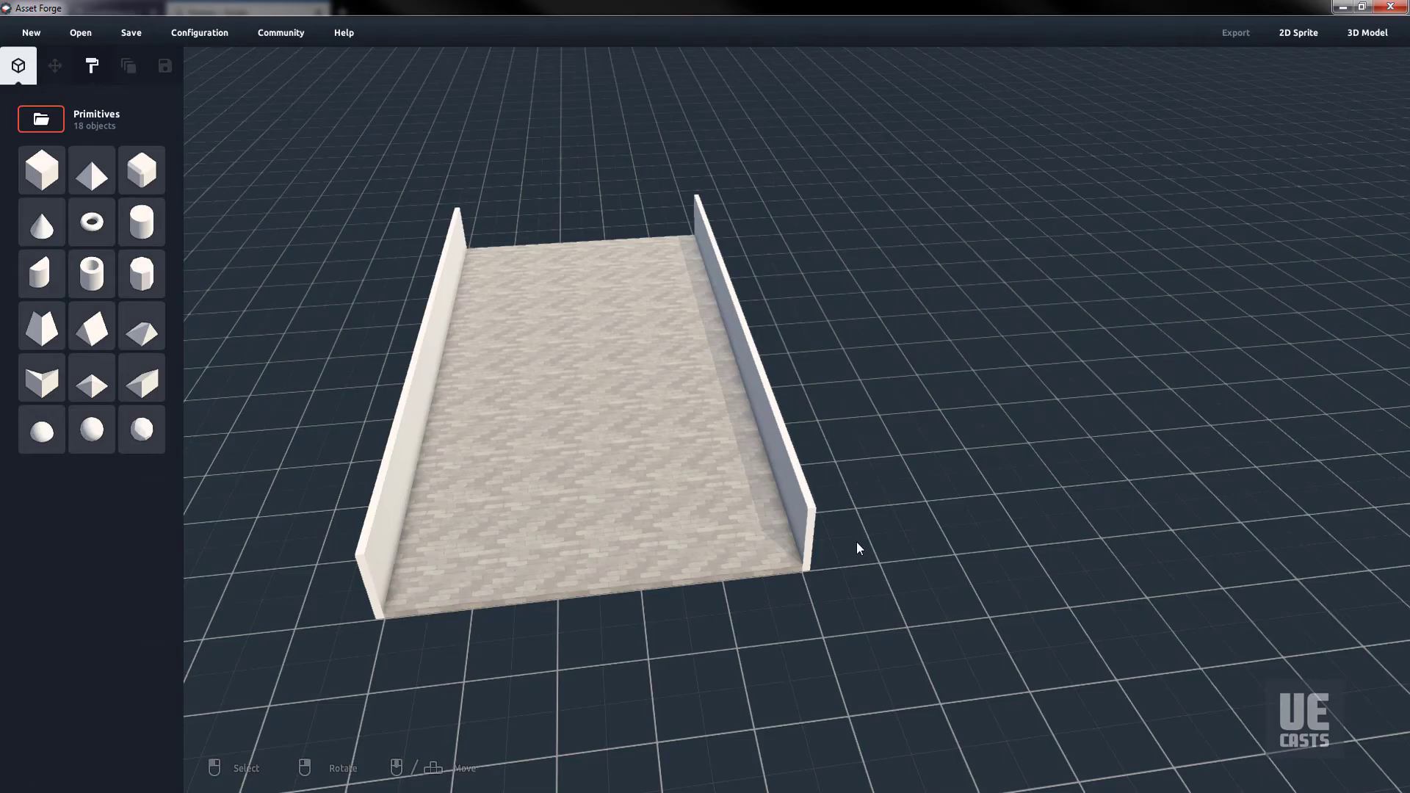
- Export the straight section with its textures as an FBX file named straight-section
click(1355, 33)
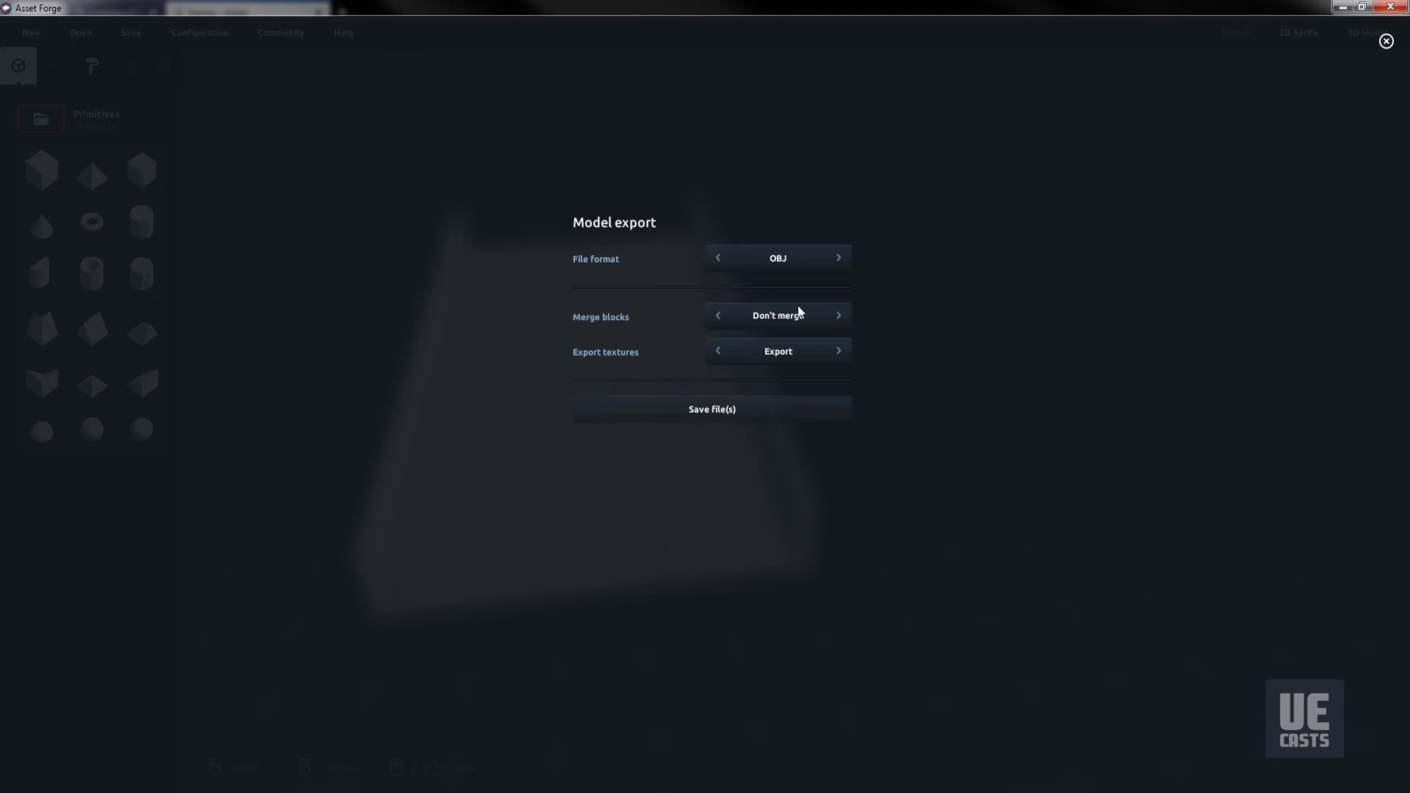
click(839, 259)
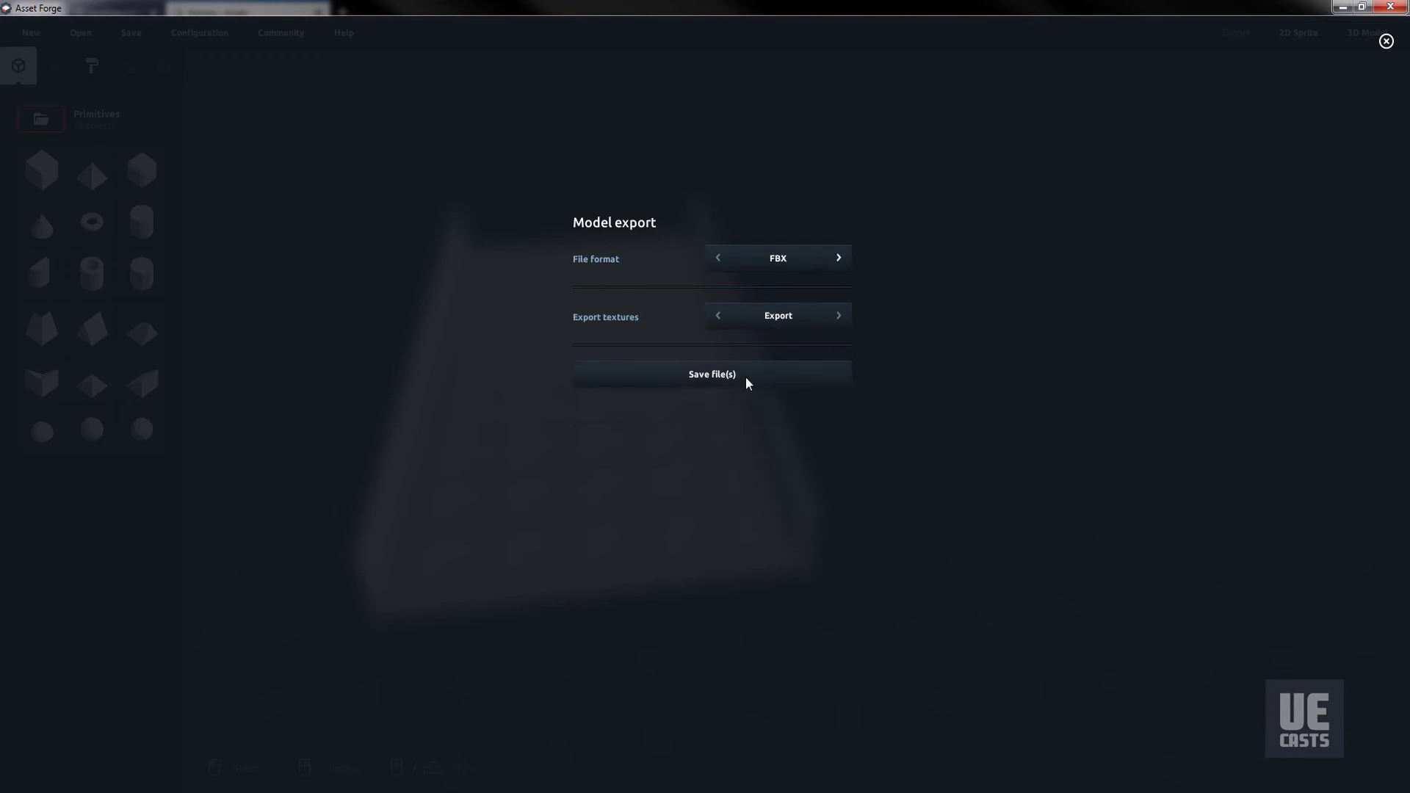
click(747, 378)
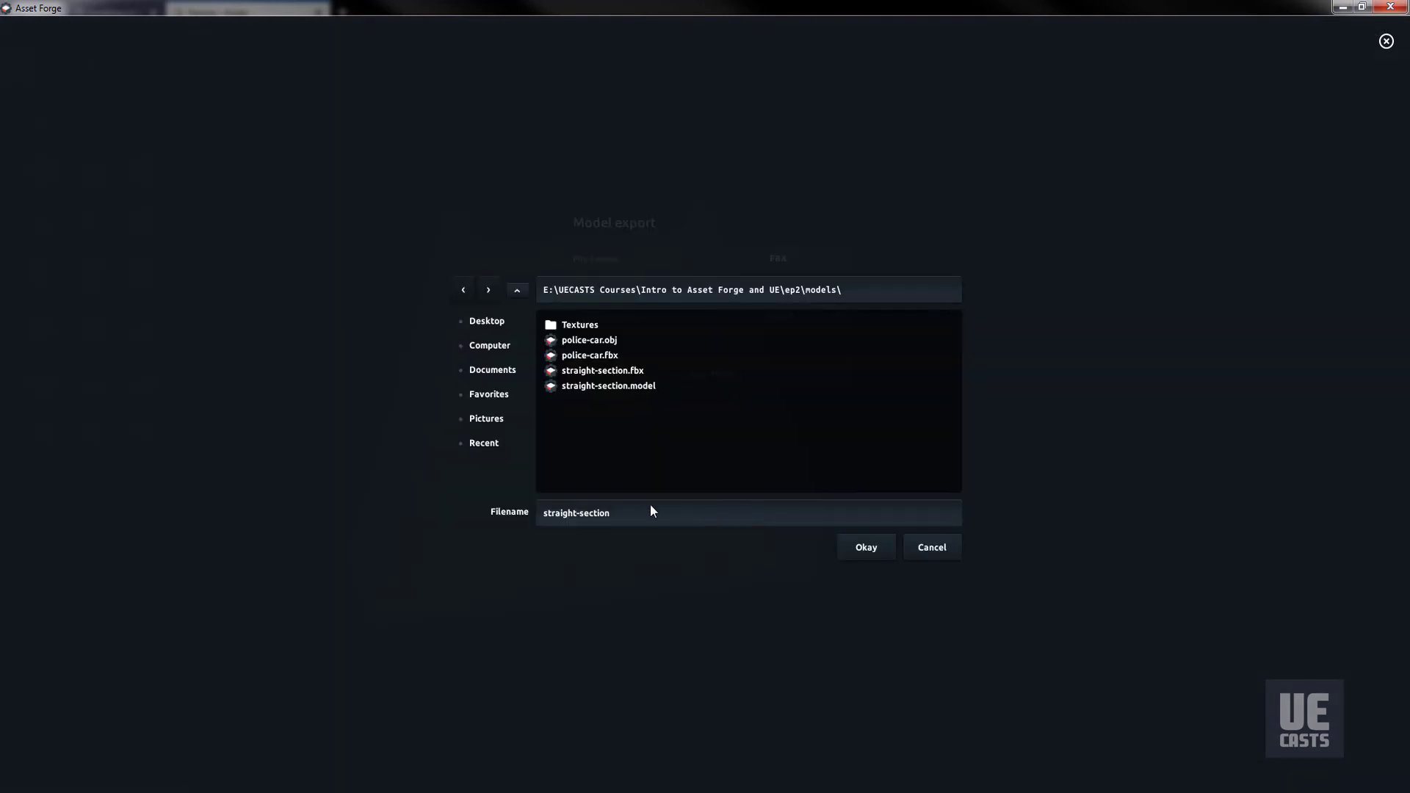
click(866, 547)
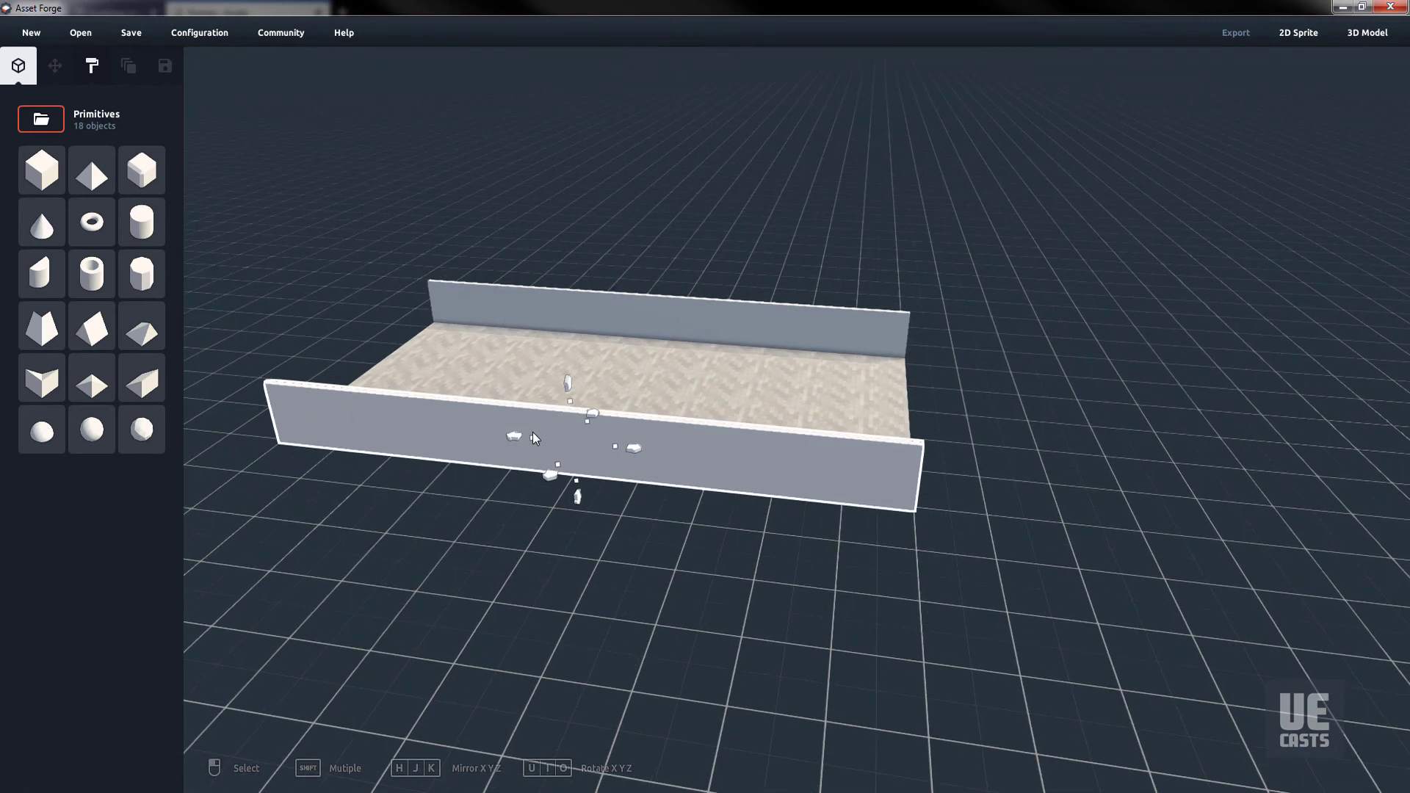
- Shorten the front wall to about half its length and delete the wall on the opposite edge
drag(545, 438, 870, 491)
click(717, 308)
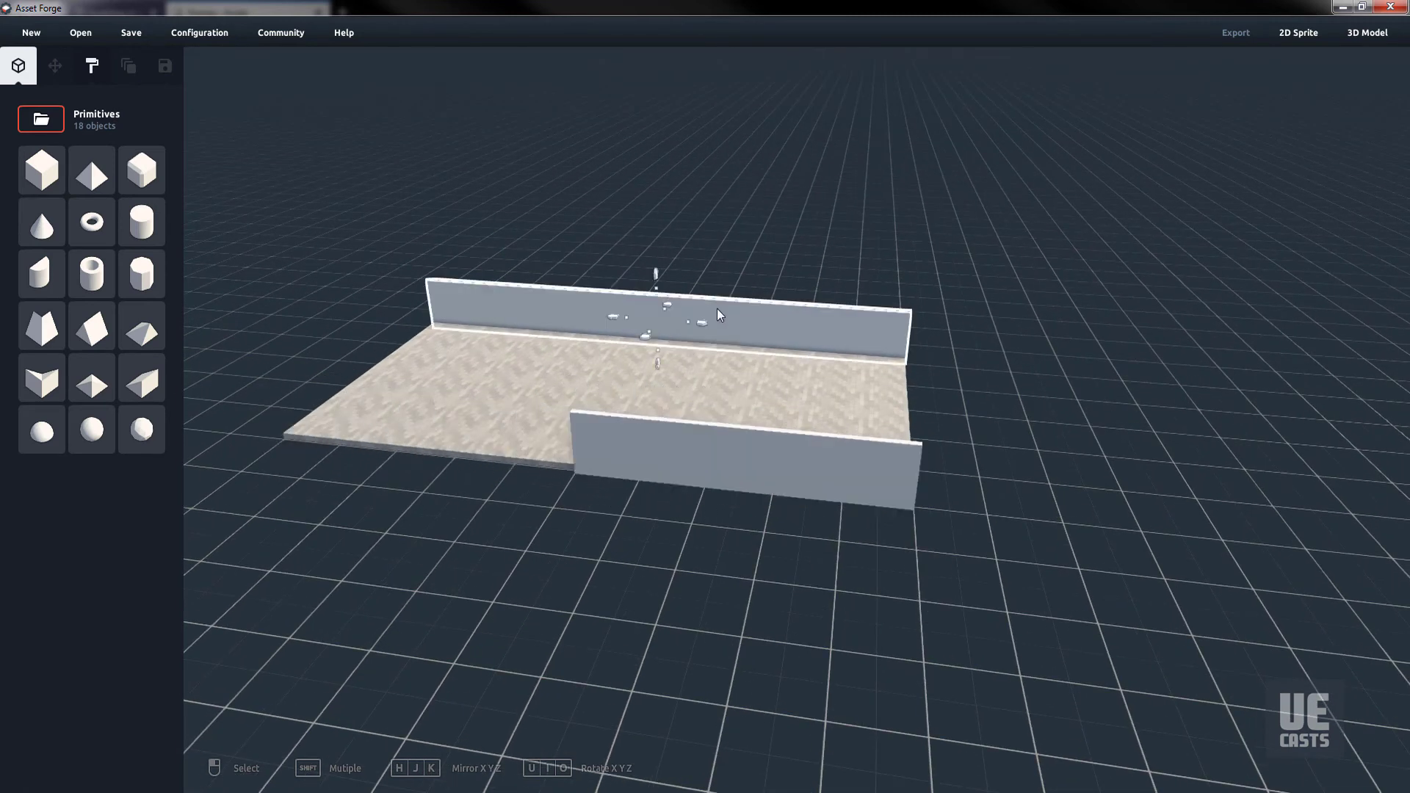
key(Delete)
- Shorten the floor slab from the same end so that it matches the length of the remaining wall
click(403, 382)
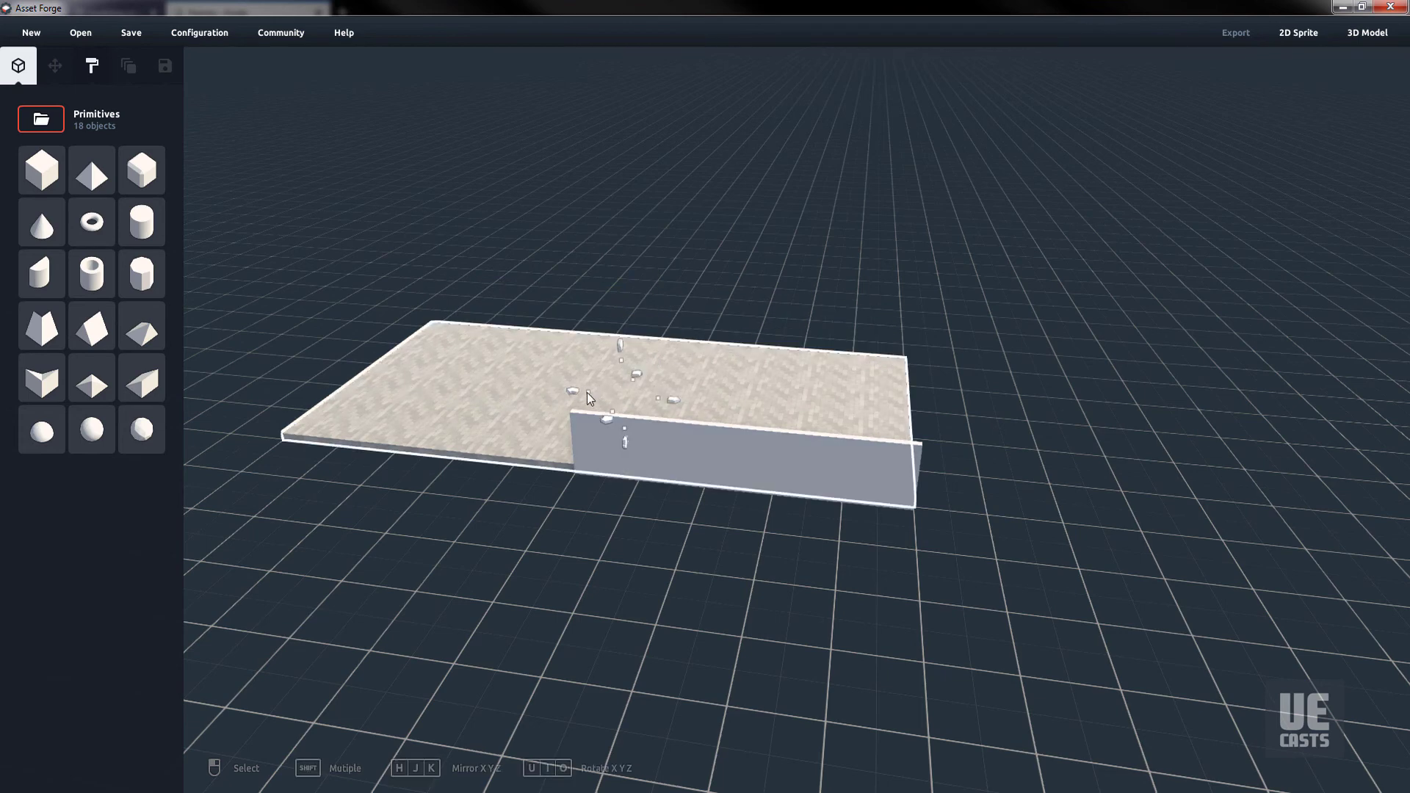
drag(588, 392, 870, 422)
right_drag(869, 422, 909, 491)
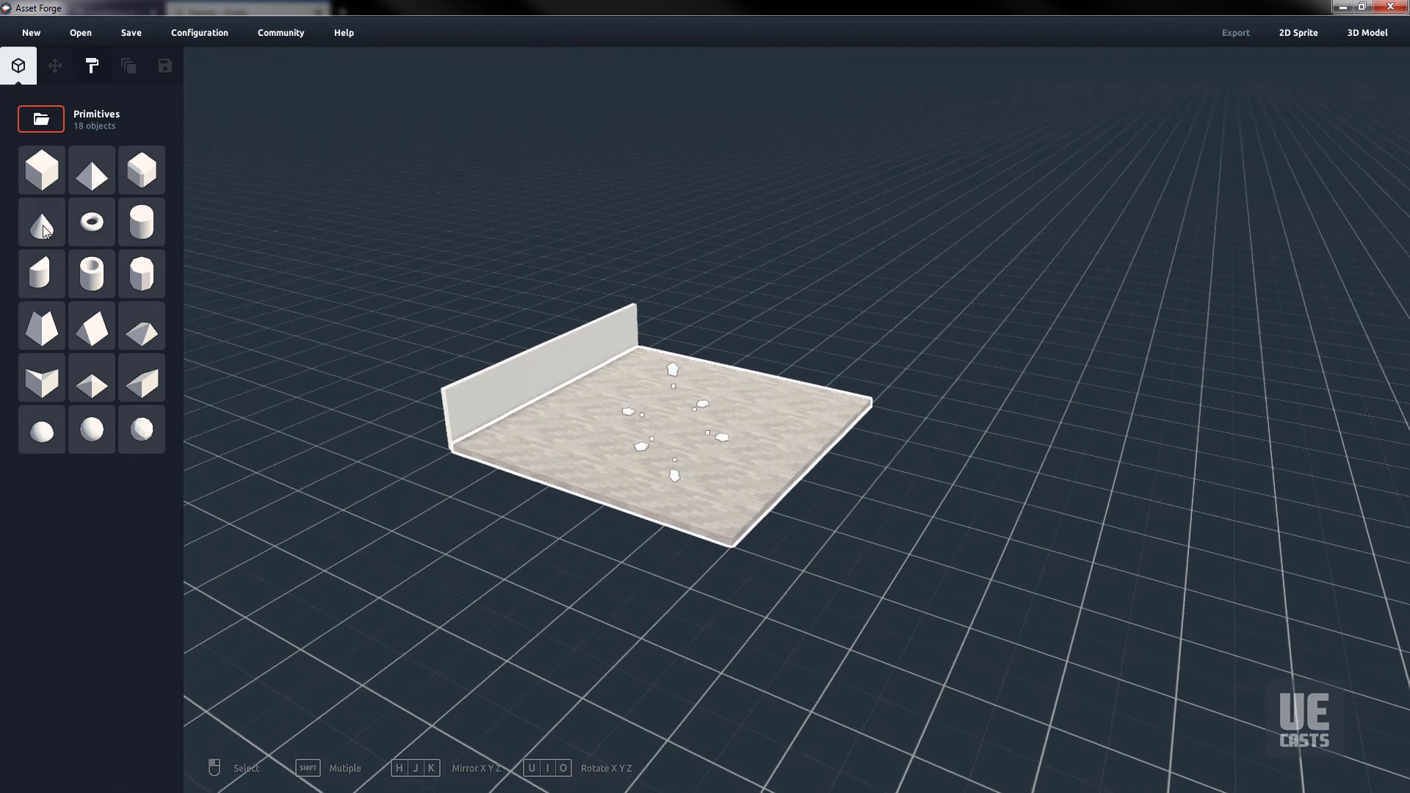
- Add a cube at the wall's end and shape it into a thin wall along the adjacent floor edge, forming a corner
click(41, 170)
click(461, 470)
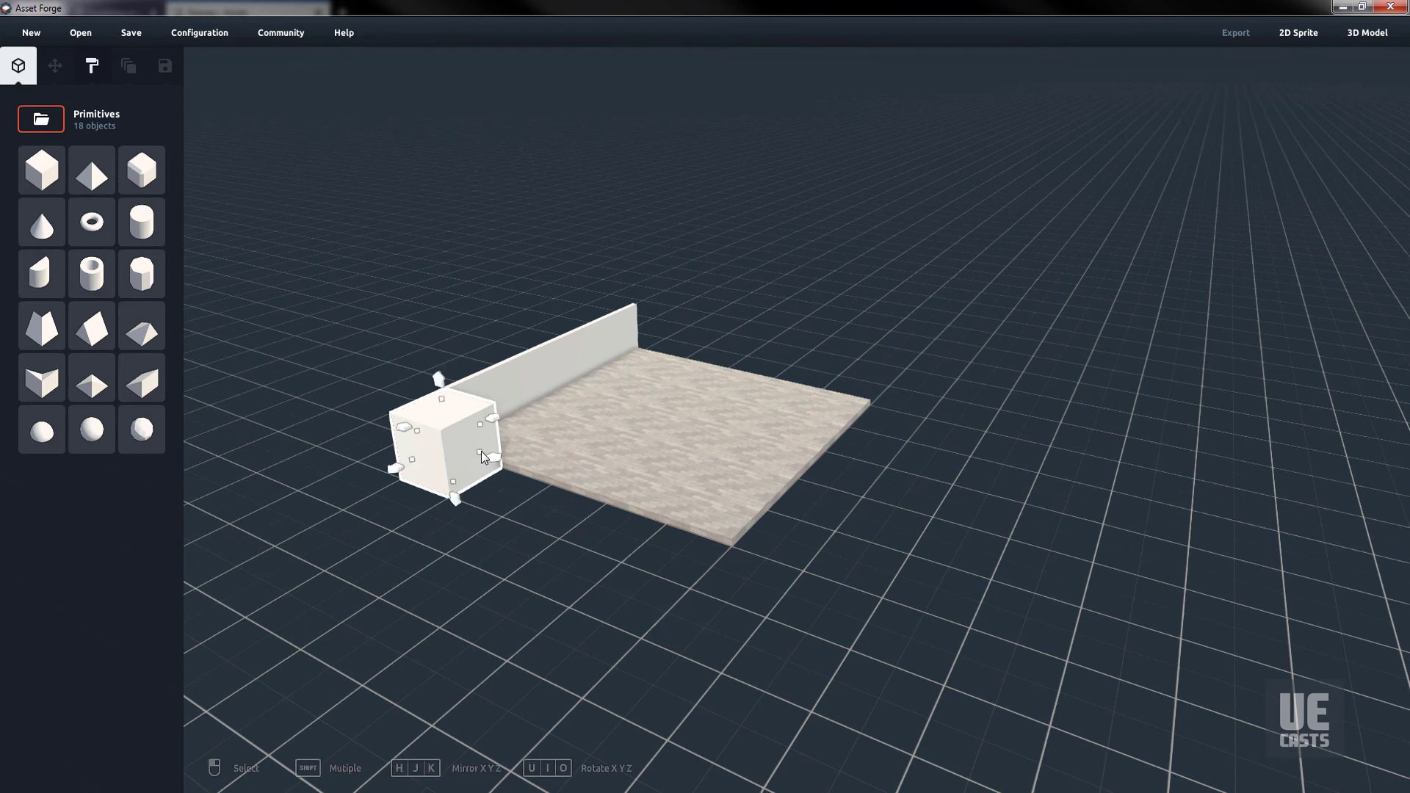
drag(482, 451, 774, 536)
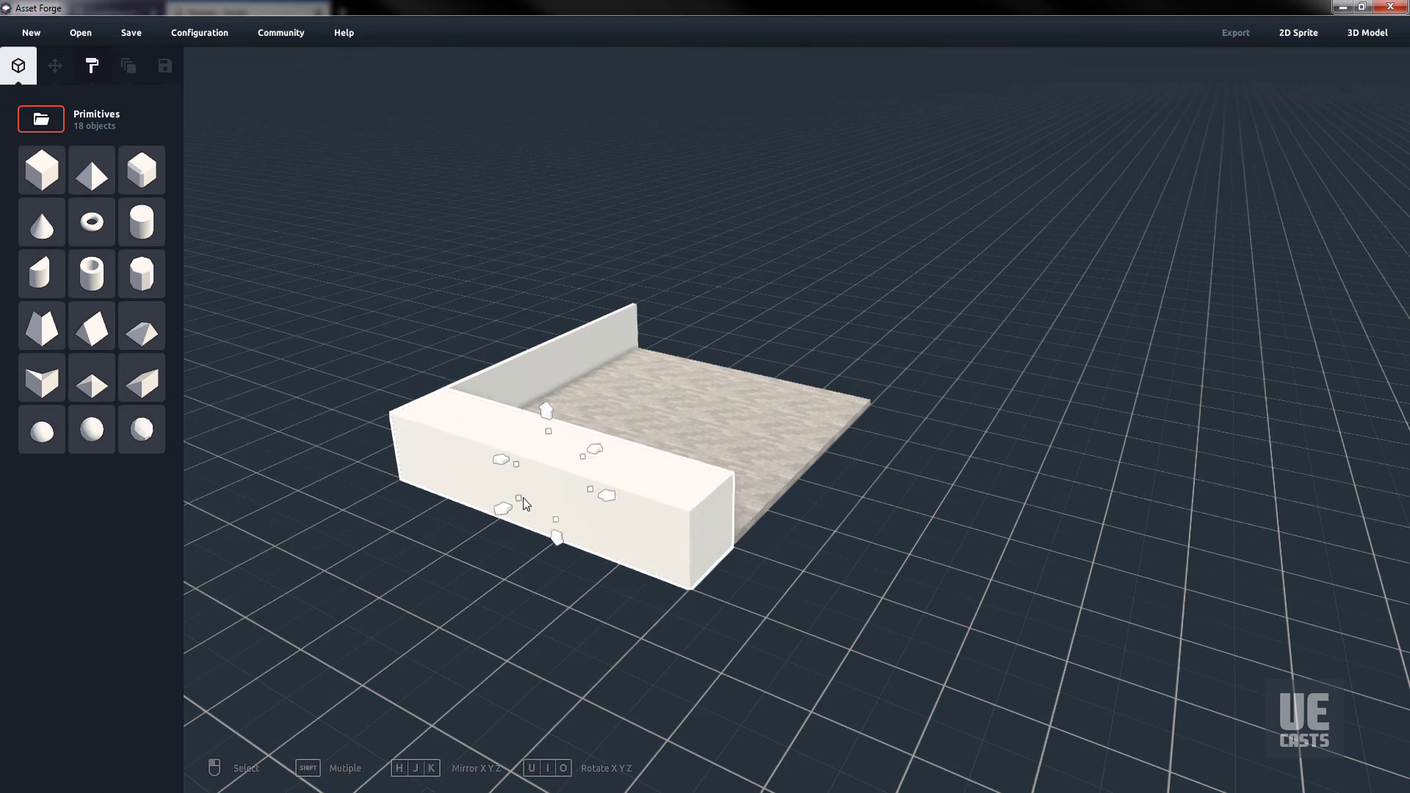
drag(540, 491, 633, 467)
click(737, 302)
- Save the corner piece as turn-section in the ep2\models folder
right_drag(880, 460, 302, 130)
click(137, 38)
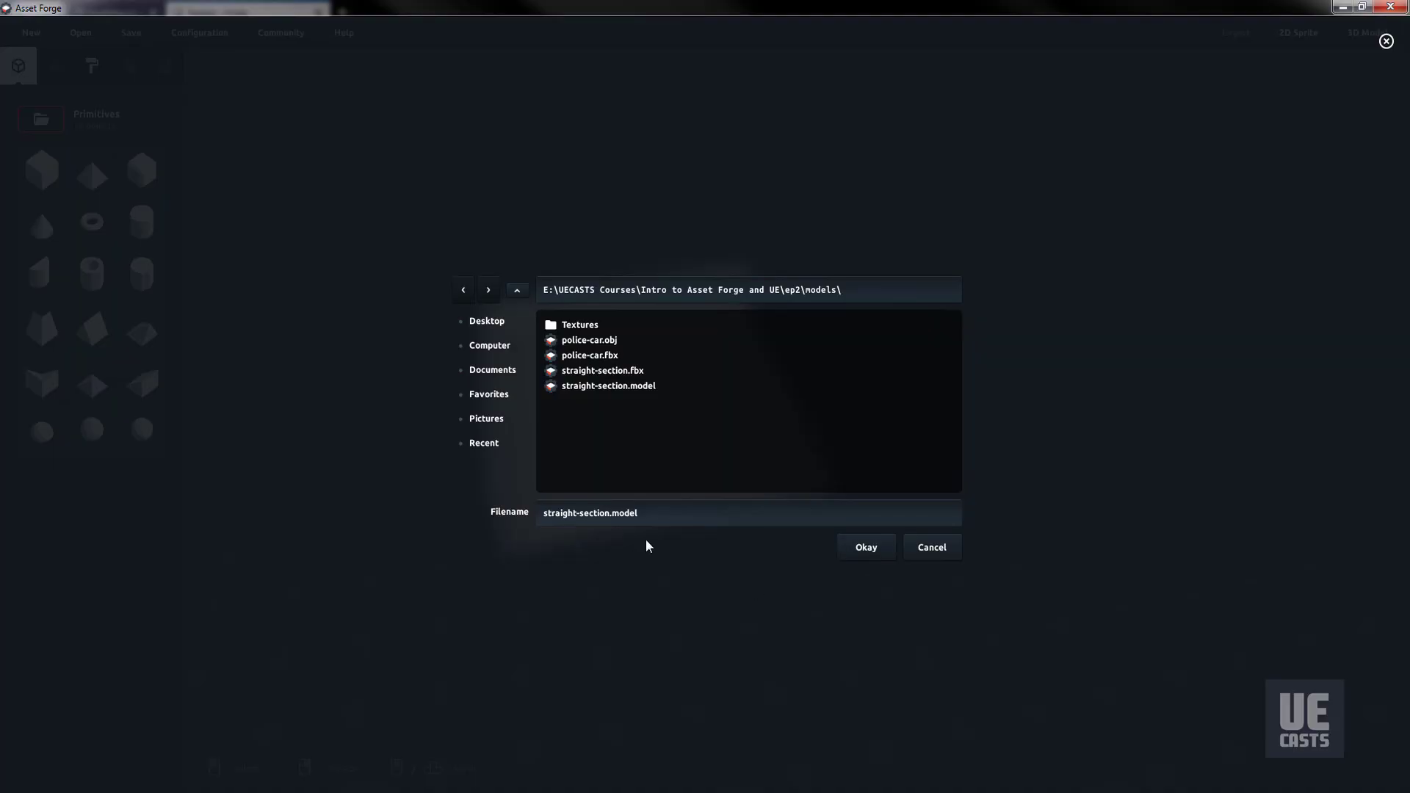
click(686, 521)
text(turn-section)
click(867, 547)
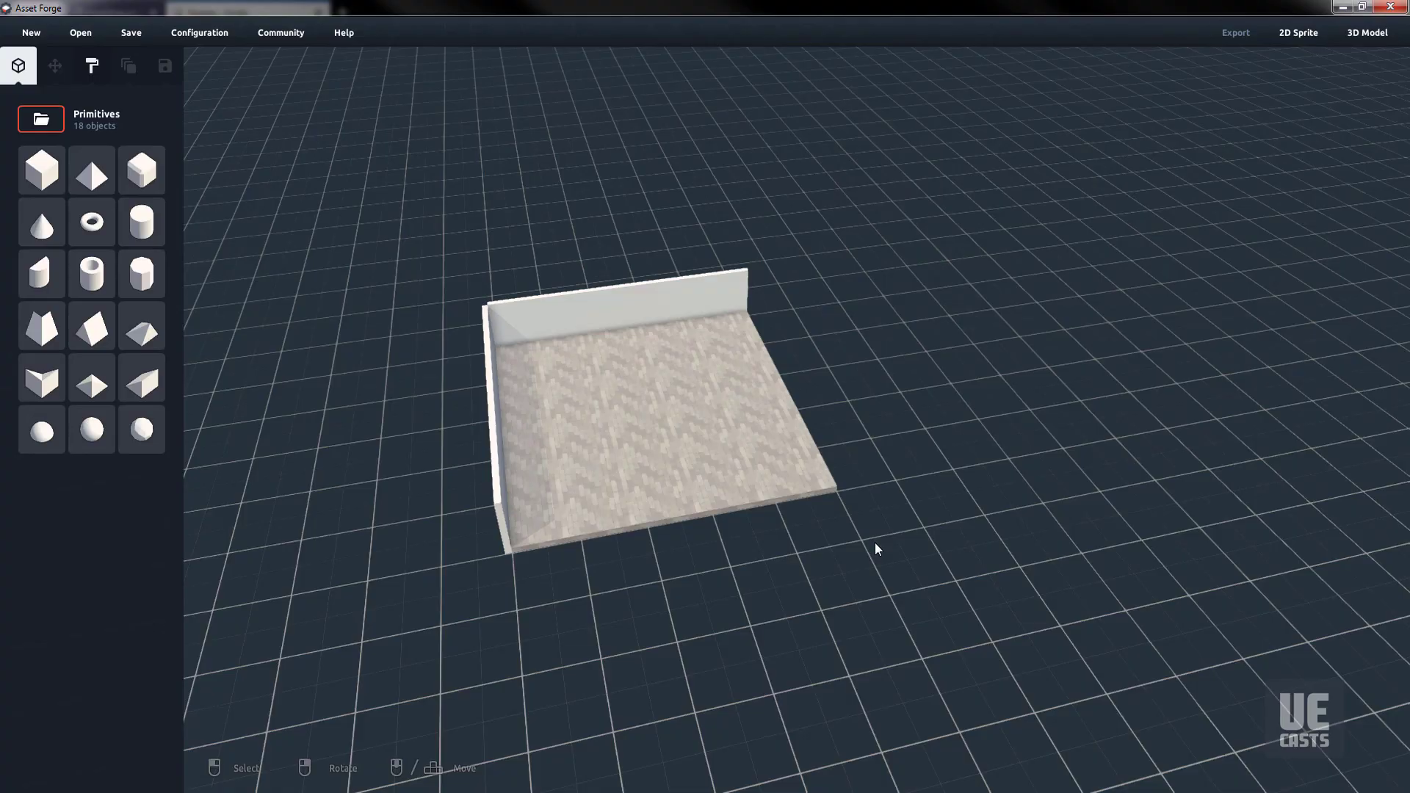
- Export the turn section as an FBX file named turn-section in the ep2\models folder
click(1368, 34)
click(840, 257)
click(732, 377)
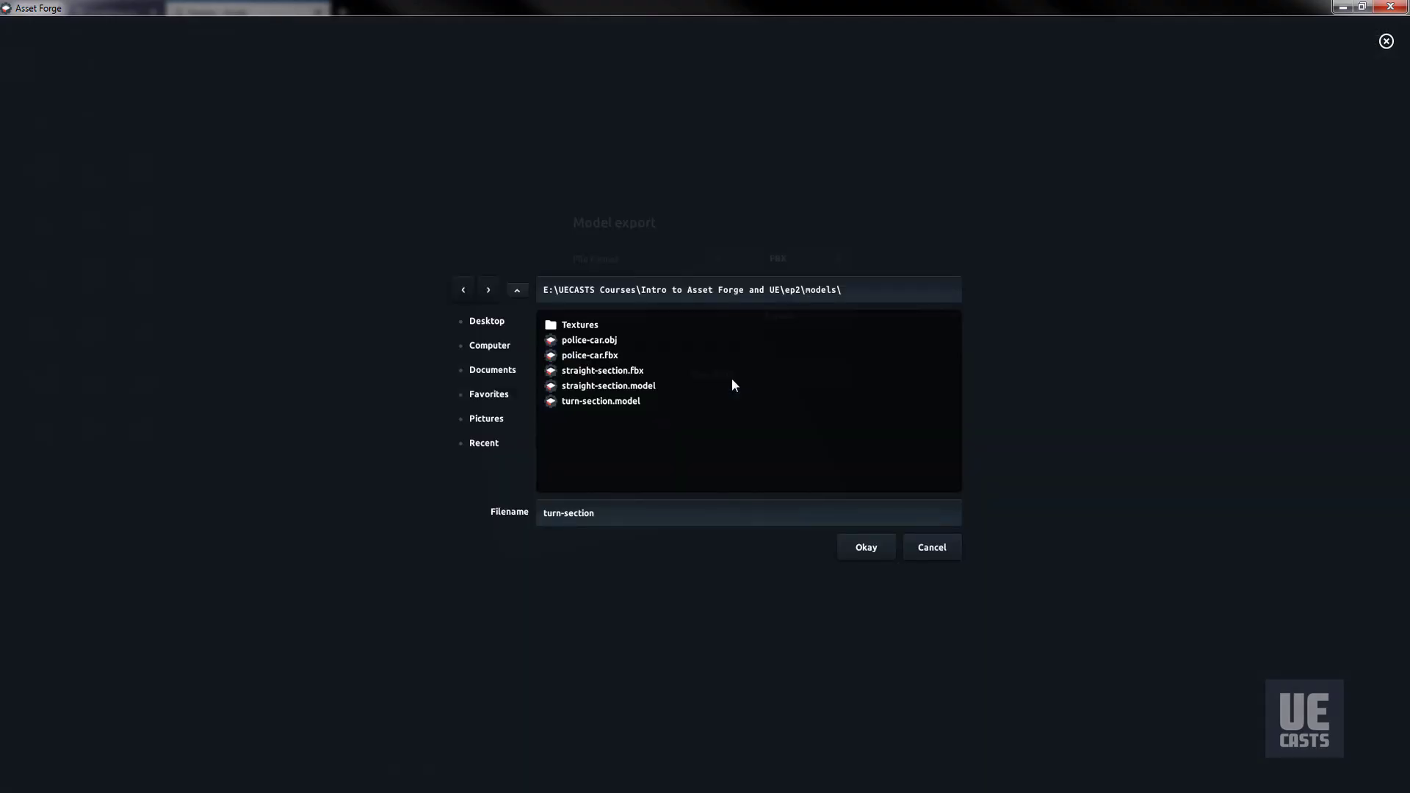
click(858, 548)
click(1385, 42)
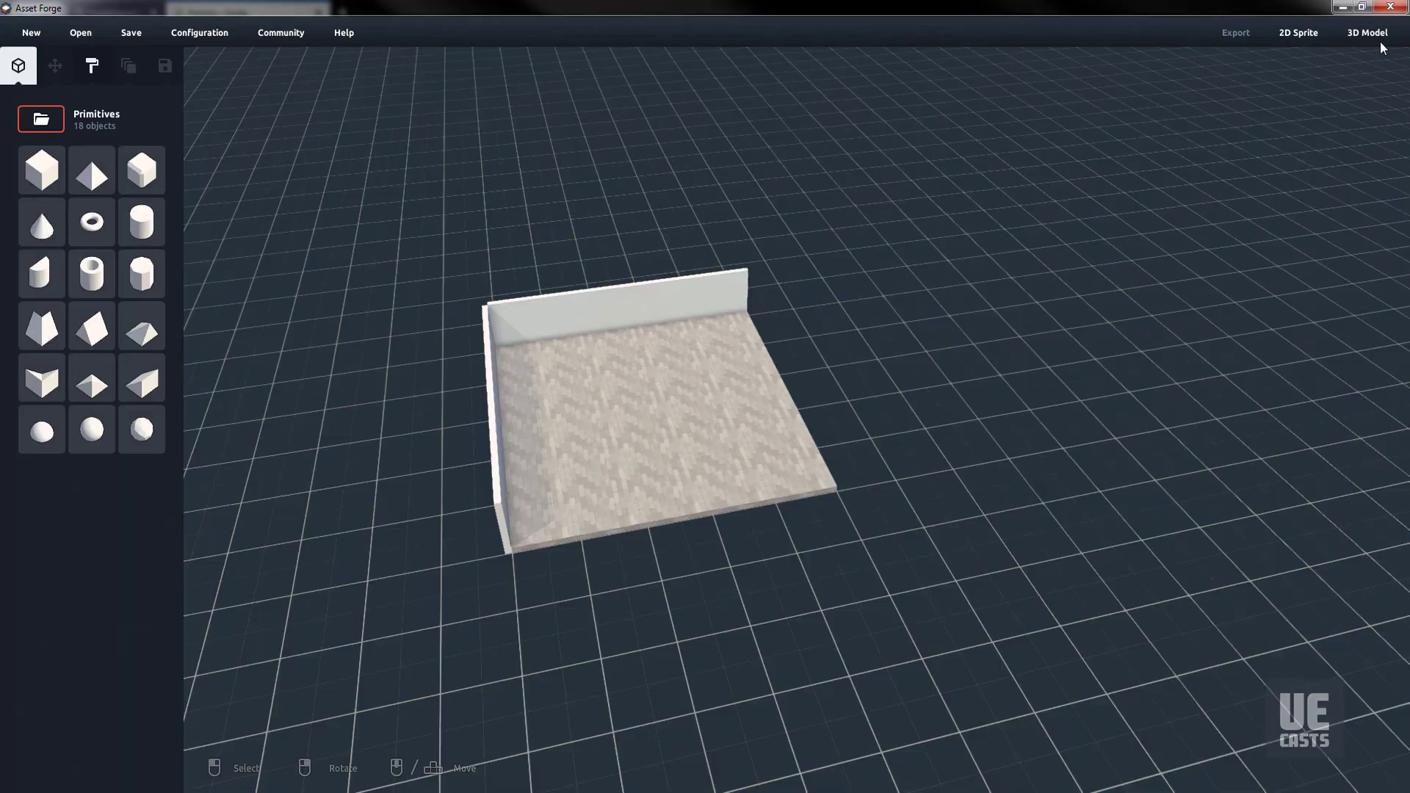